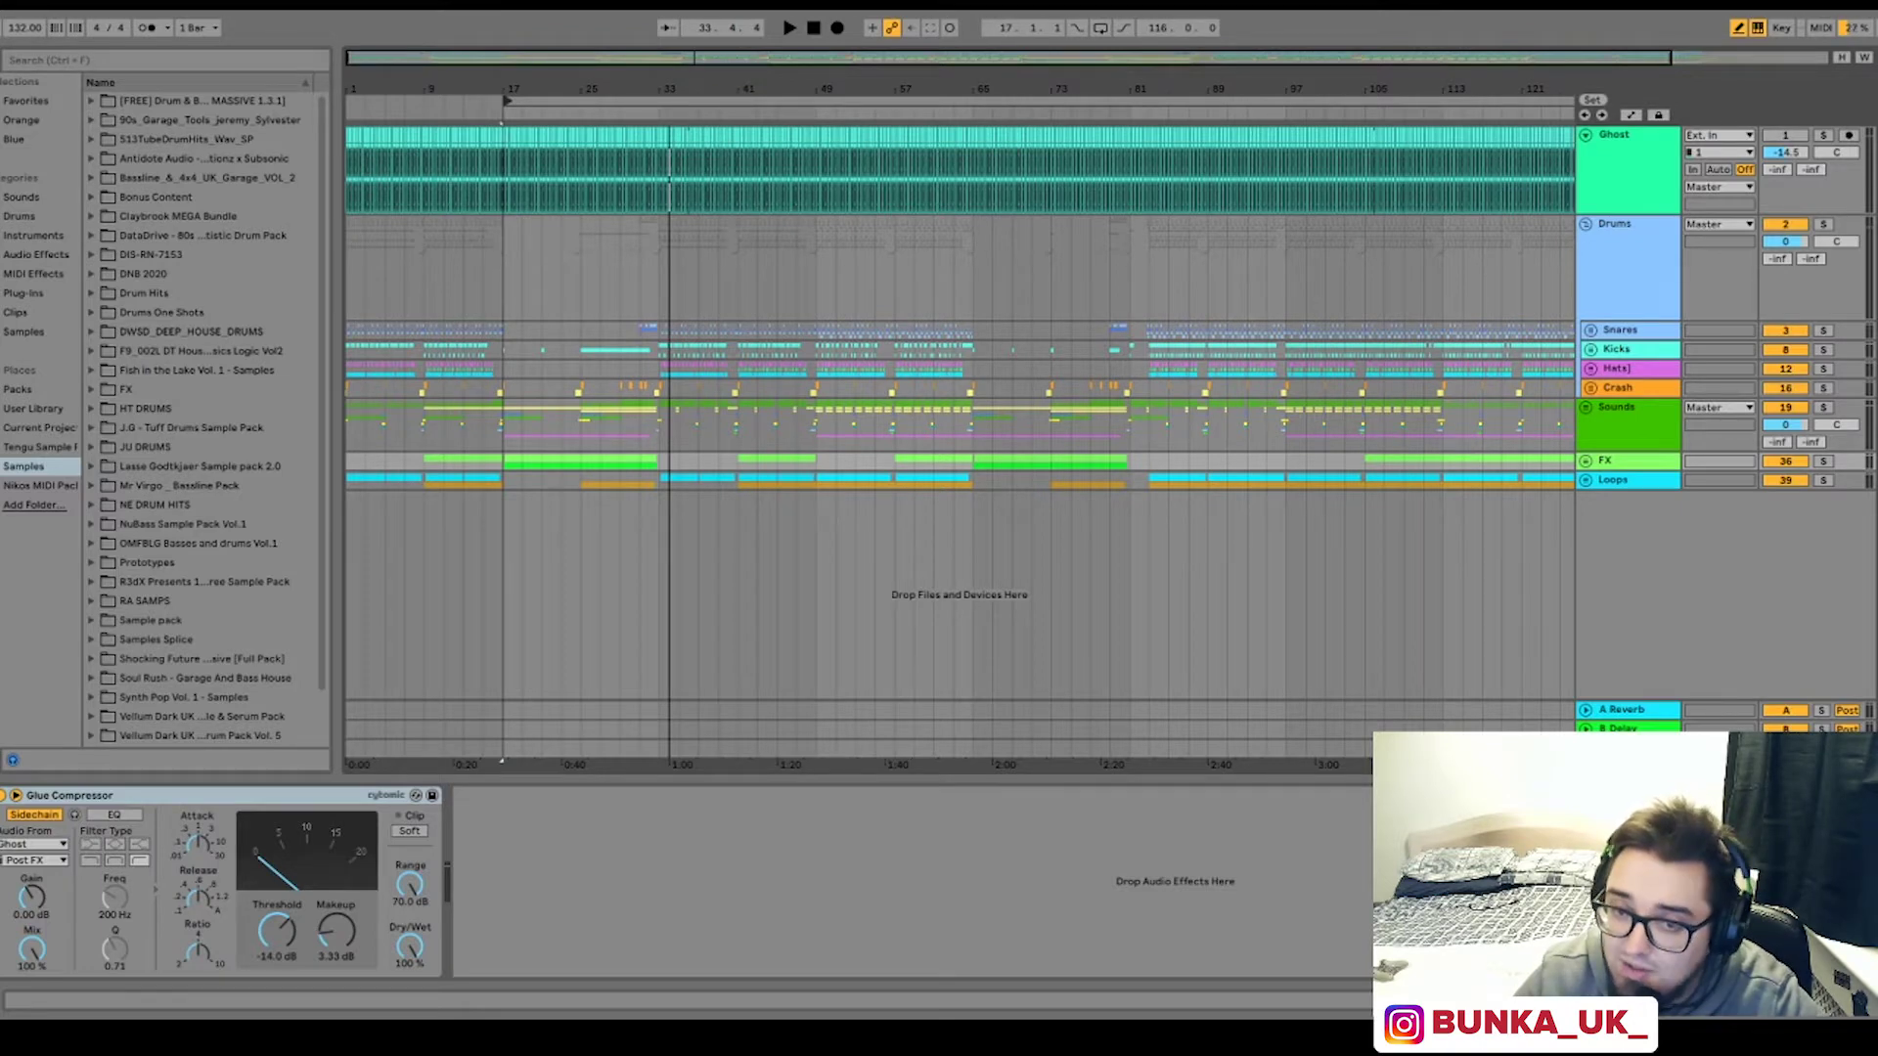
# - Unfold the FX group and audition its uplifter and downlifter clips from bar 17, in the mix and soloed
pyautogui.click(1585, 461)
pyautogui.scroll(-1, 724, 449)
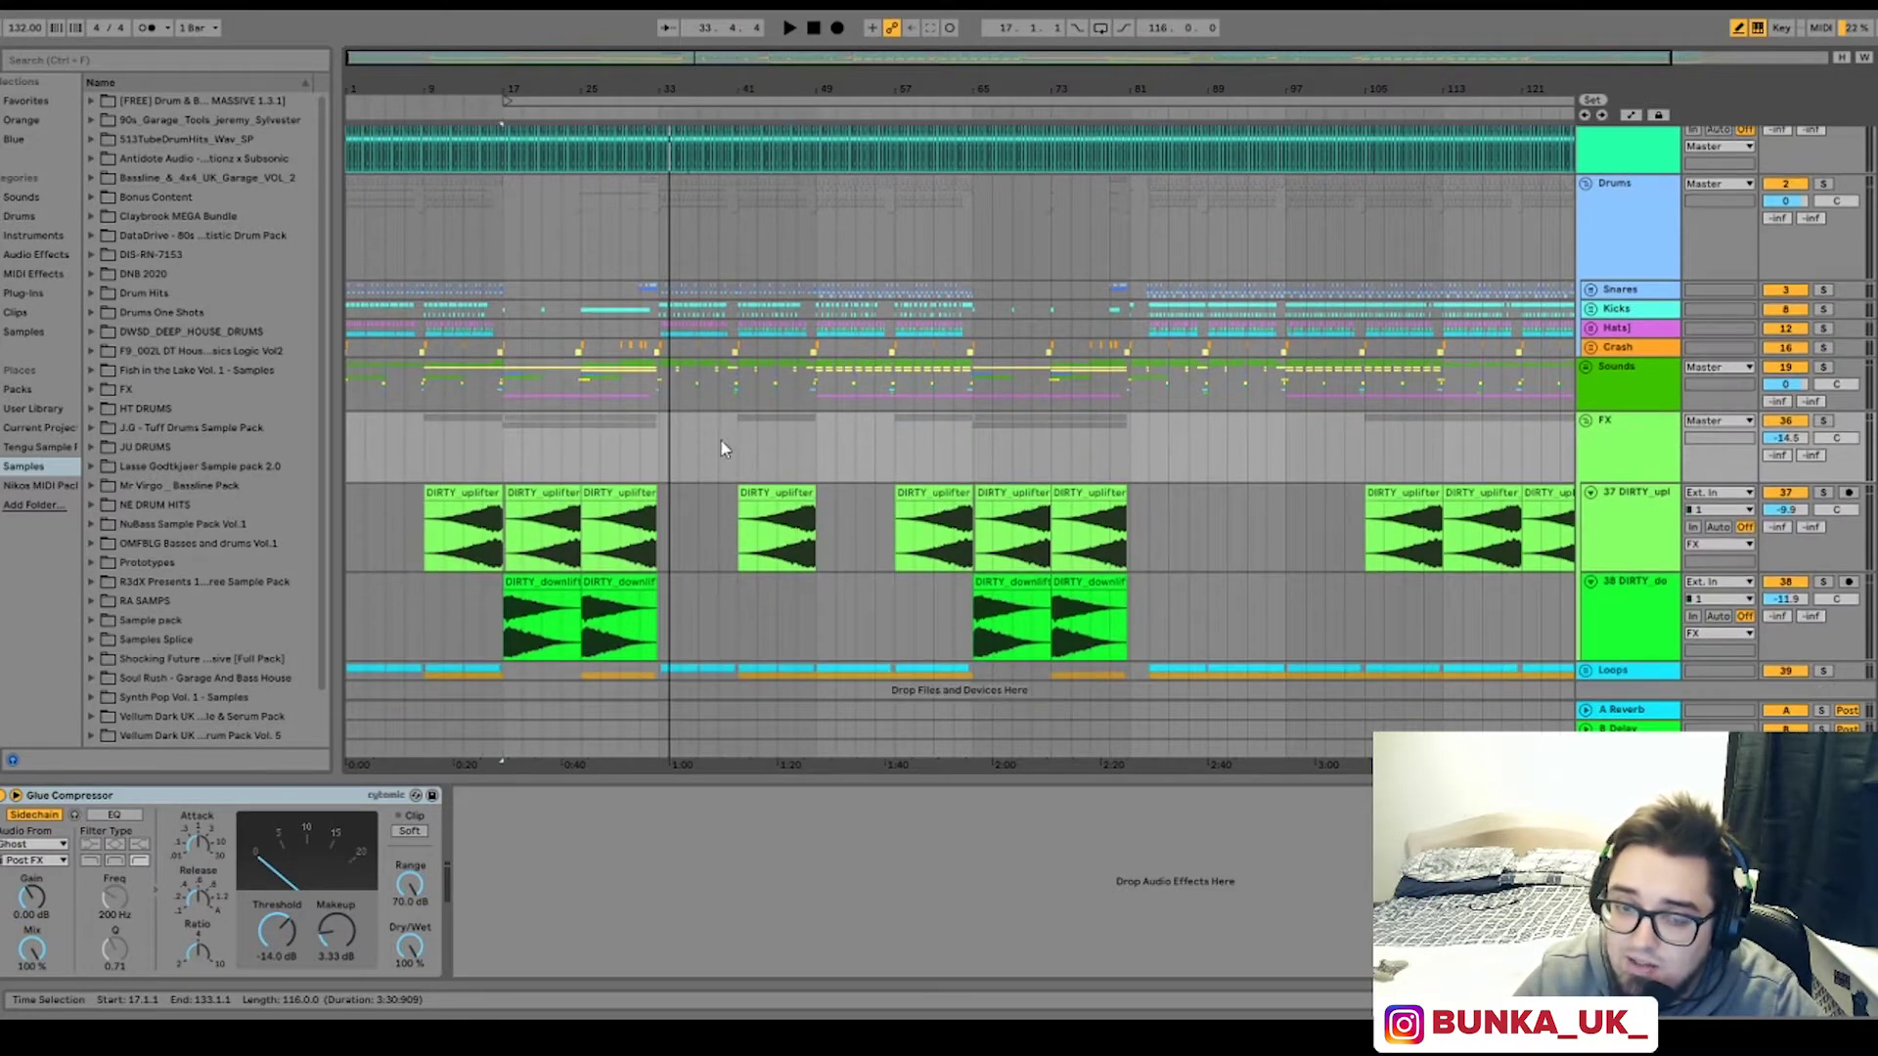
pyautogui.moveTo(489, 92); pyautogui.dragTo(489, 177)
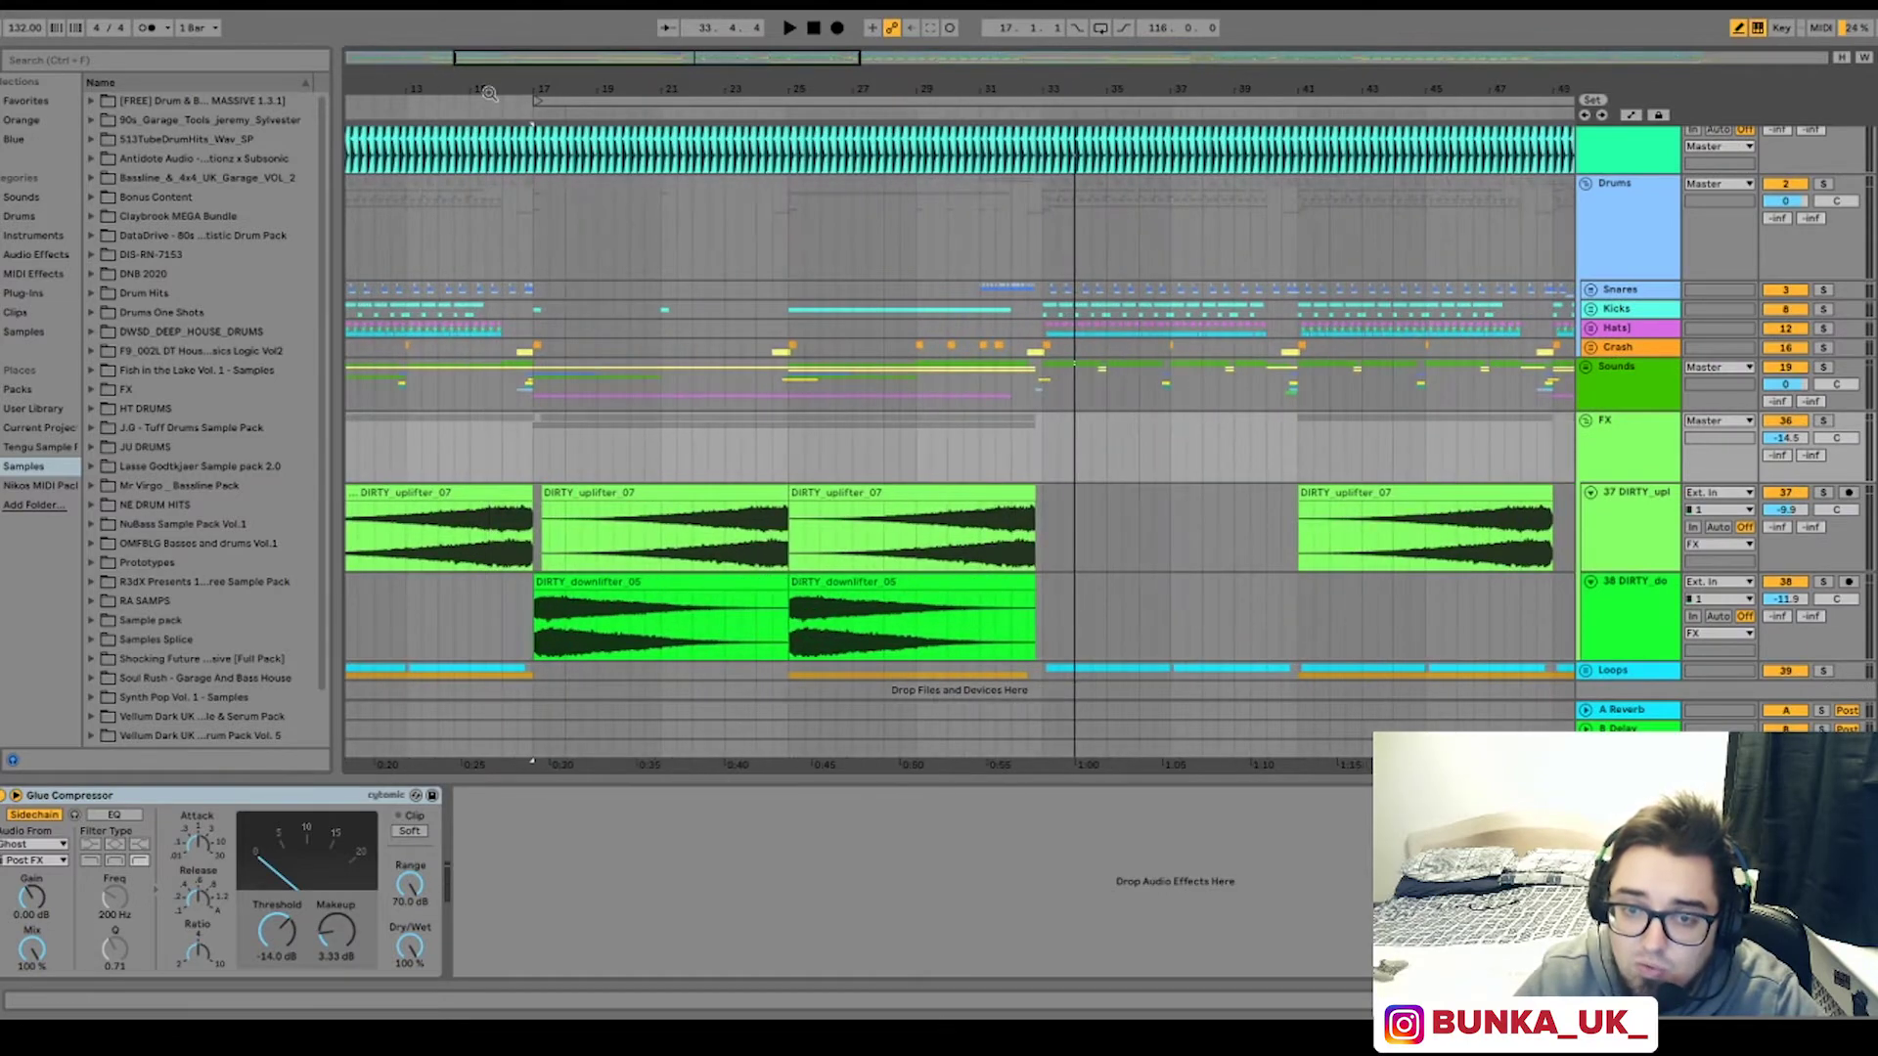
pyautogui.press('space')
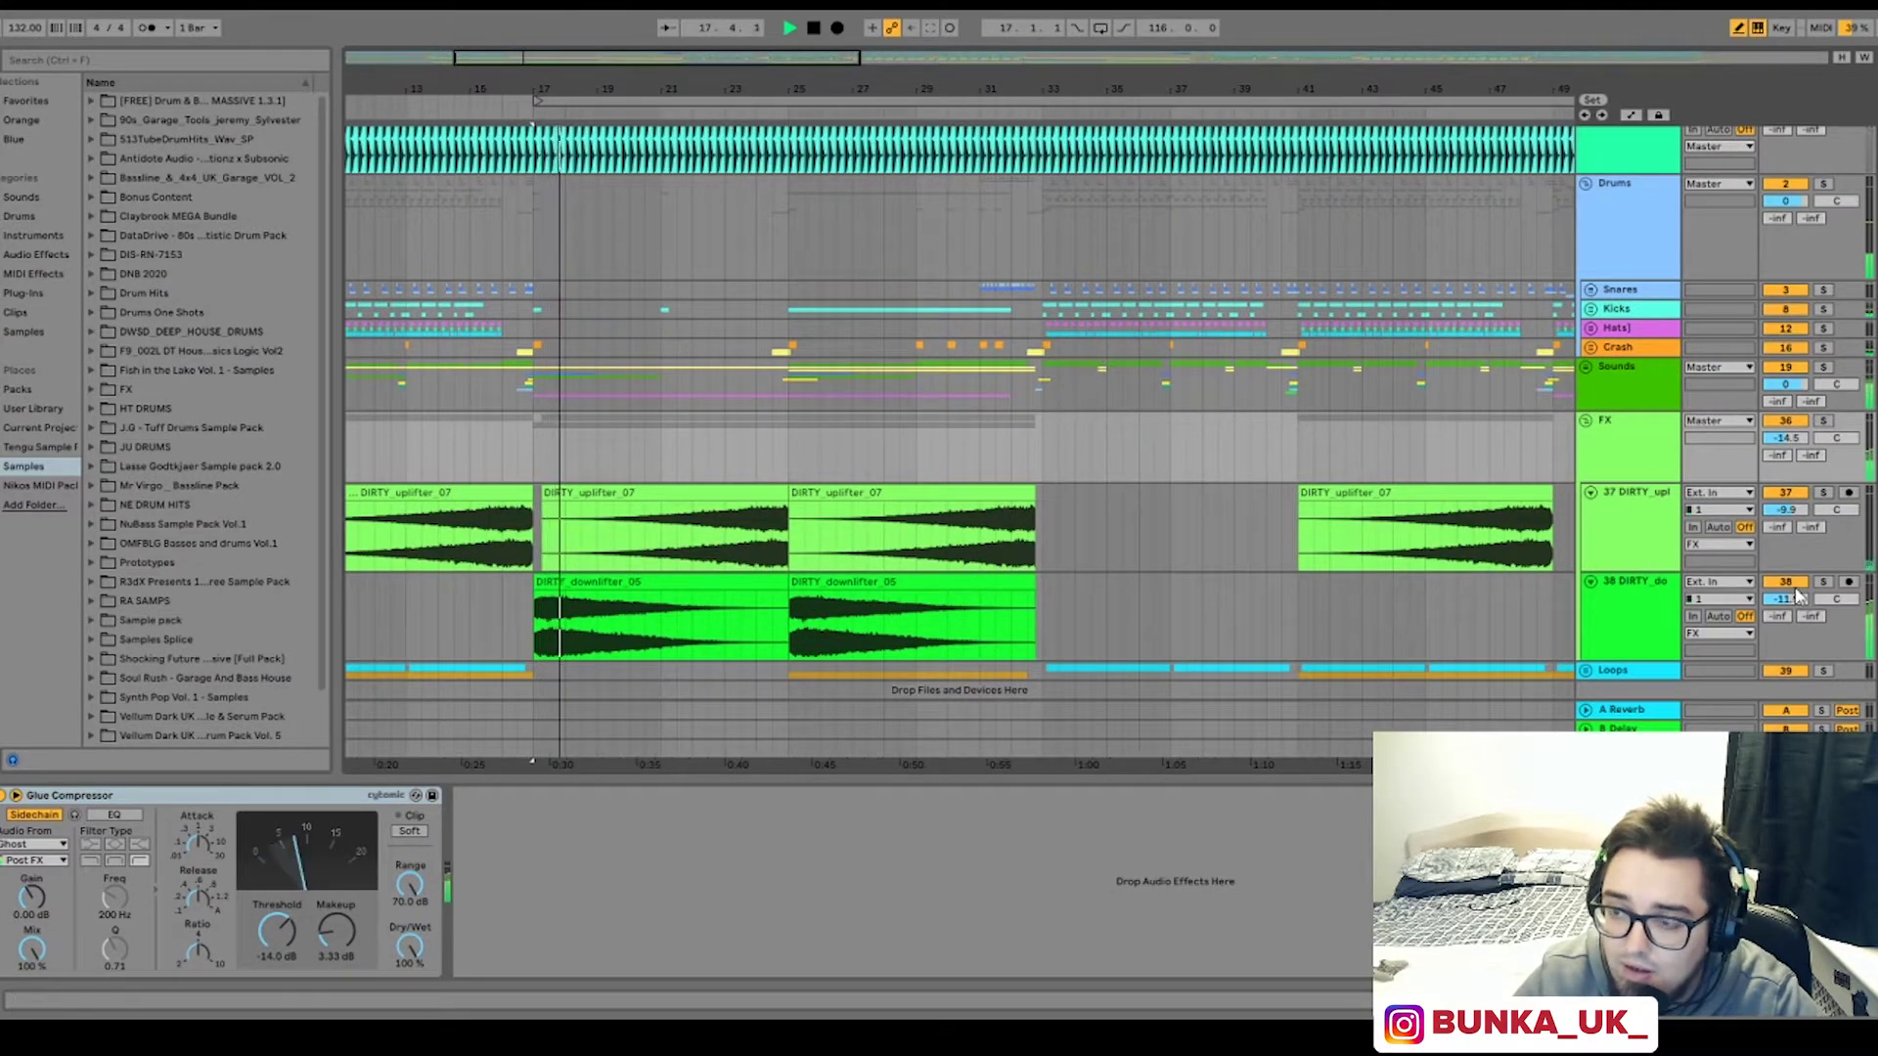
pyautogui.click(1824, 423)
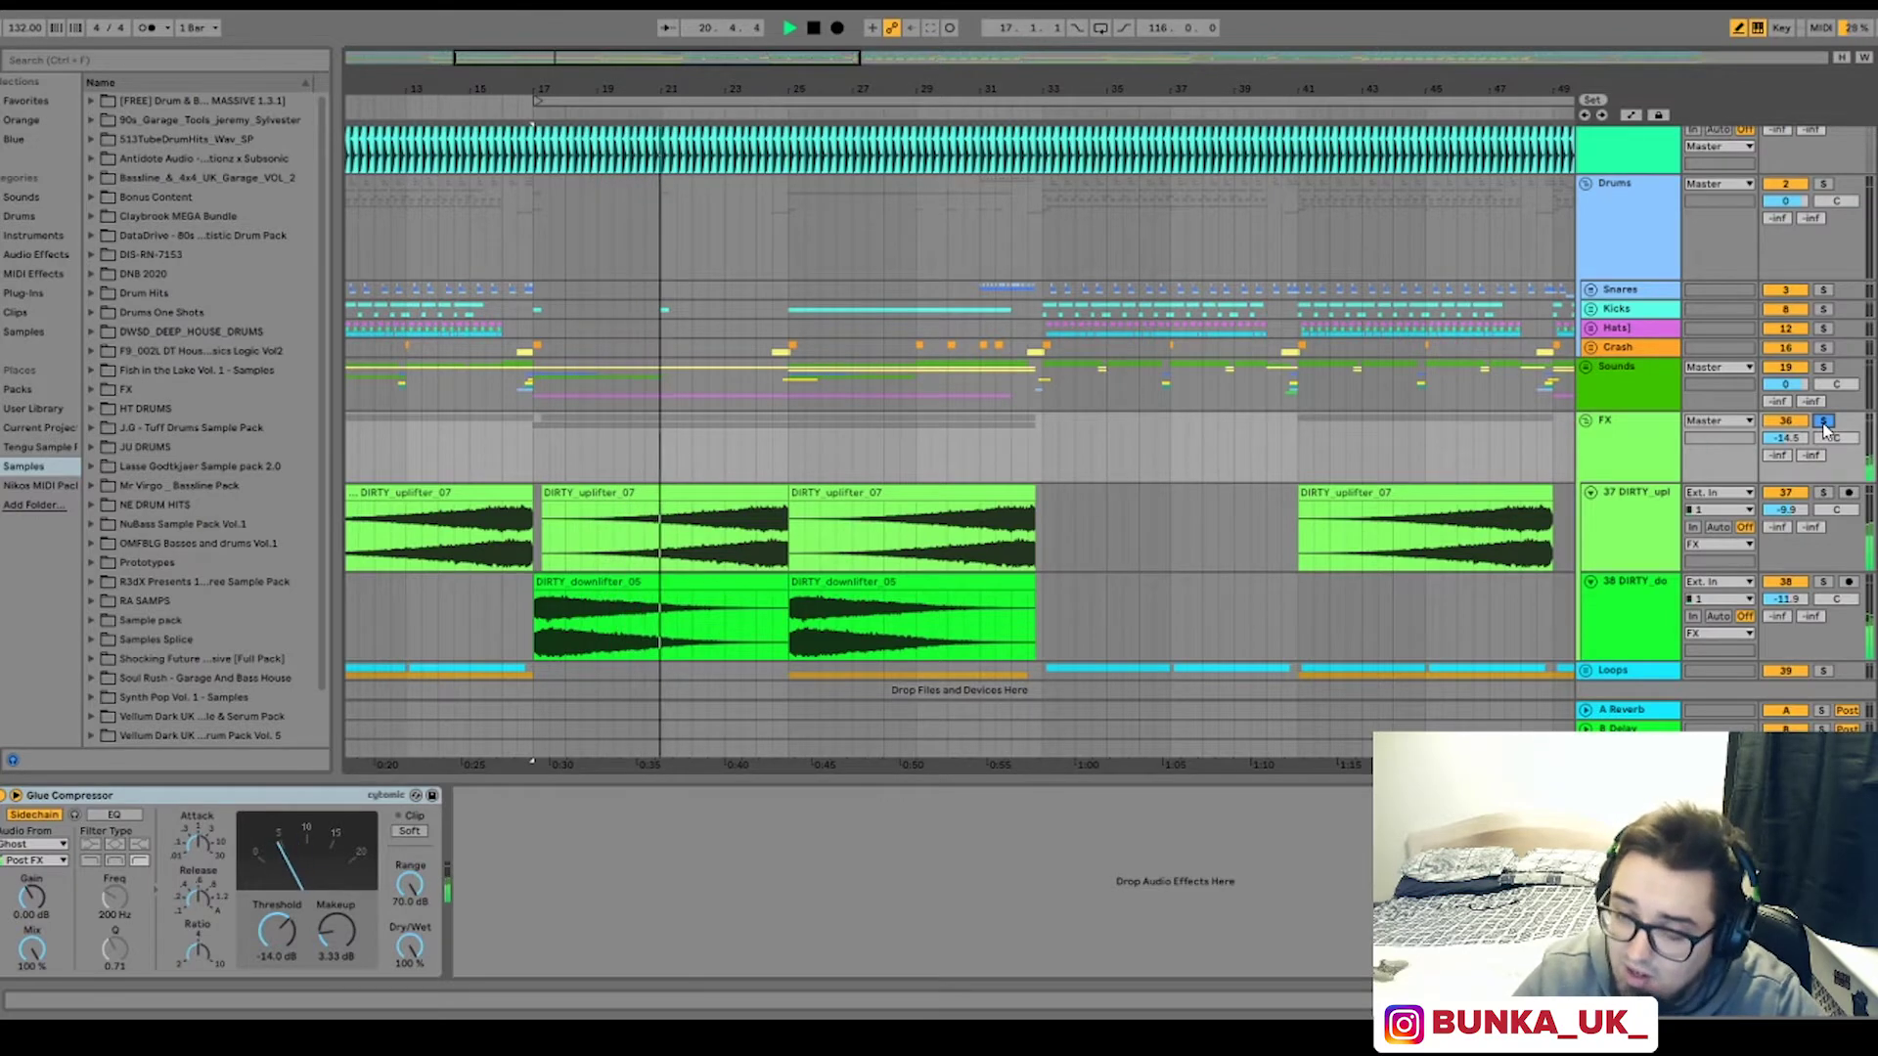
pyautogui.click(1821, 423)
pyautogui.press('space')
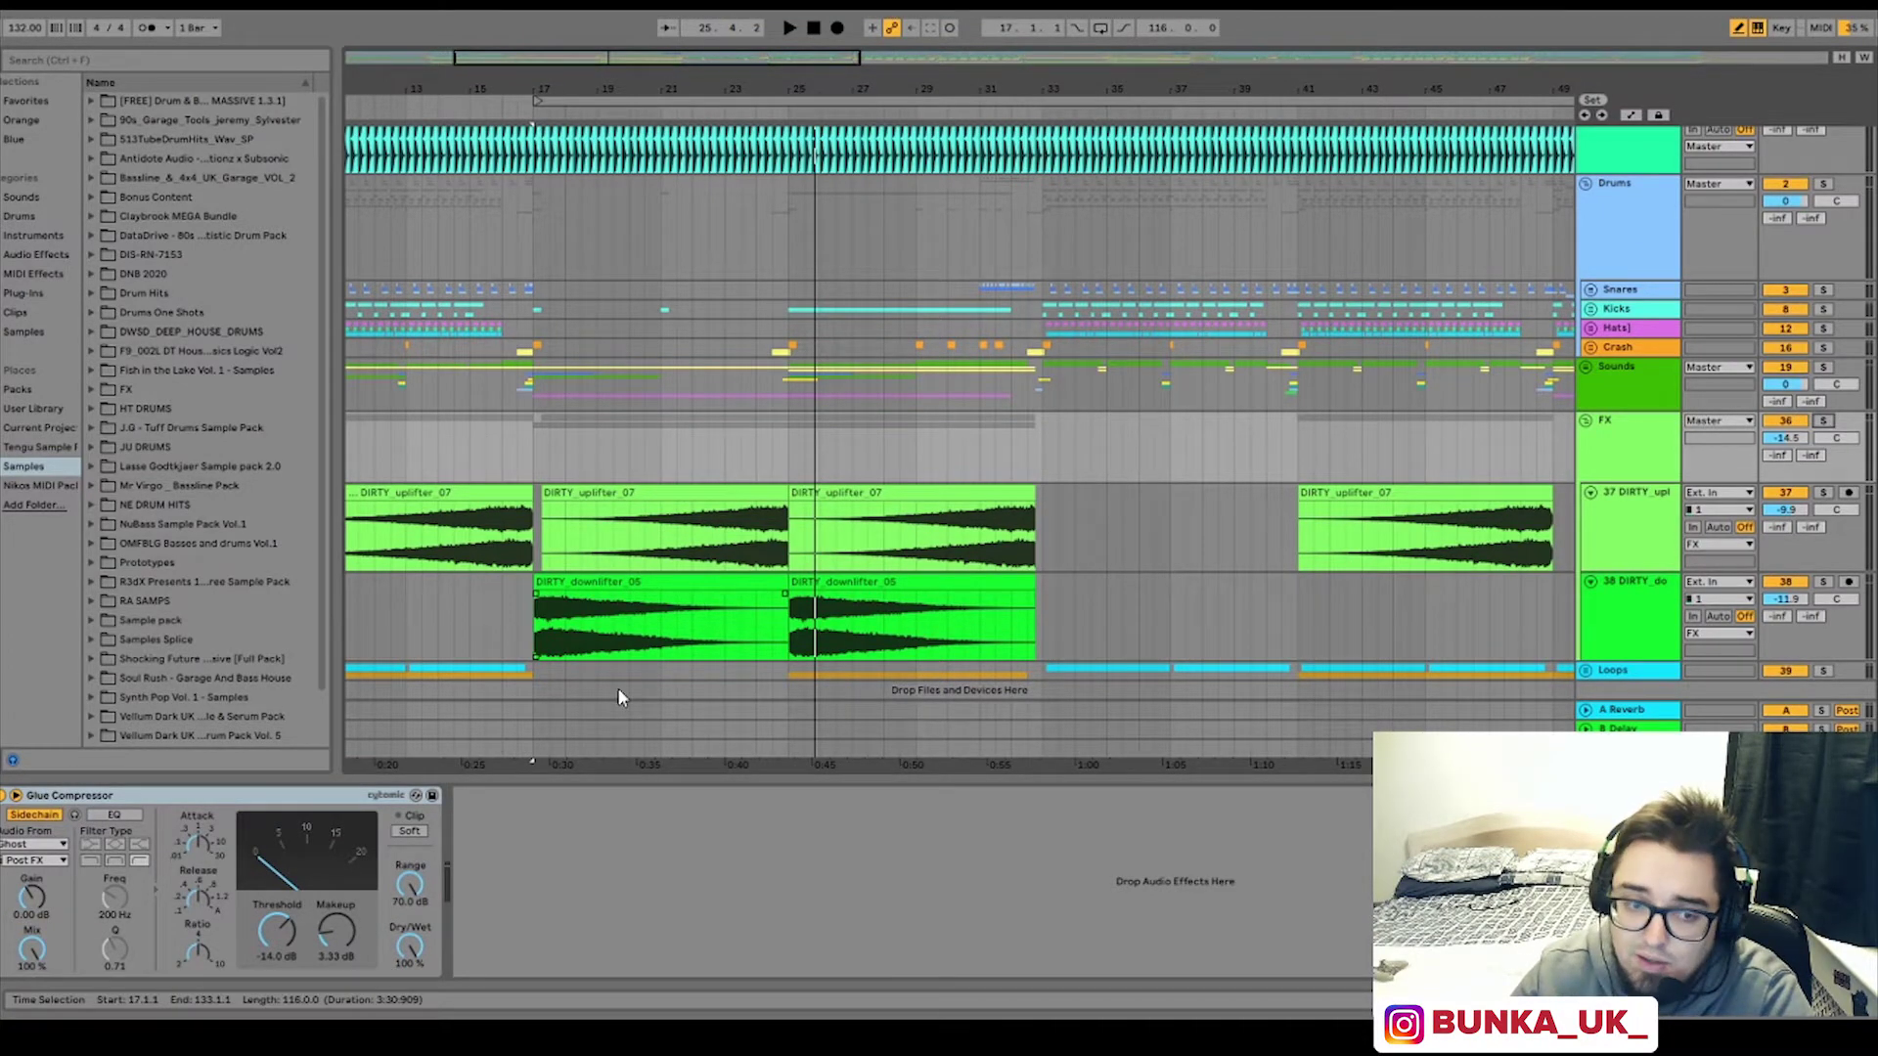
# - Bypass the FX group's Glue Compressor and listen from bar 17 in the mix and with the FX group soloed
pyautogui.click(16, 796)
pyautogui.press('space')
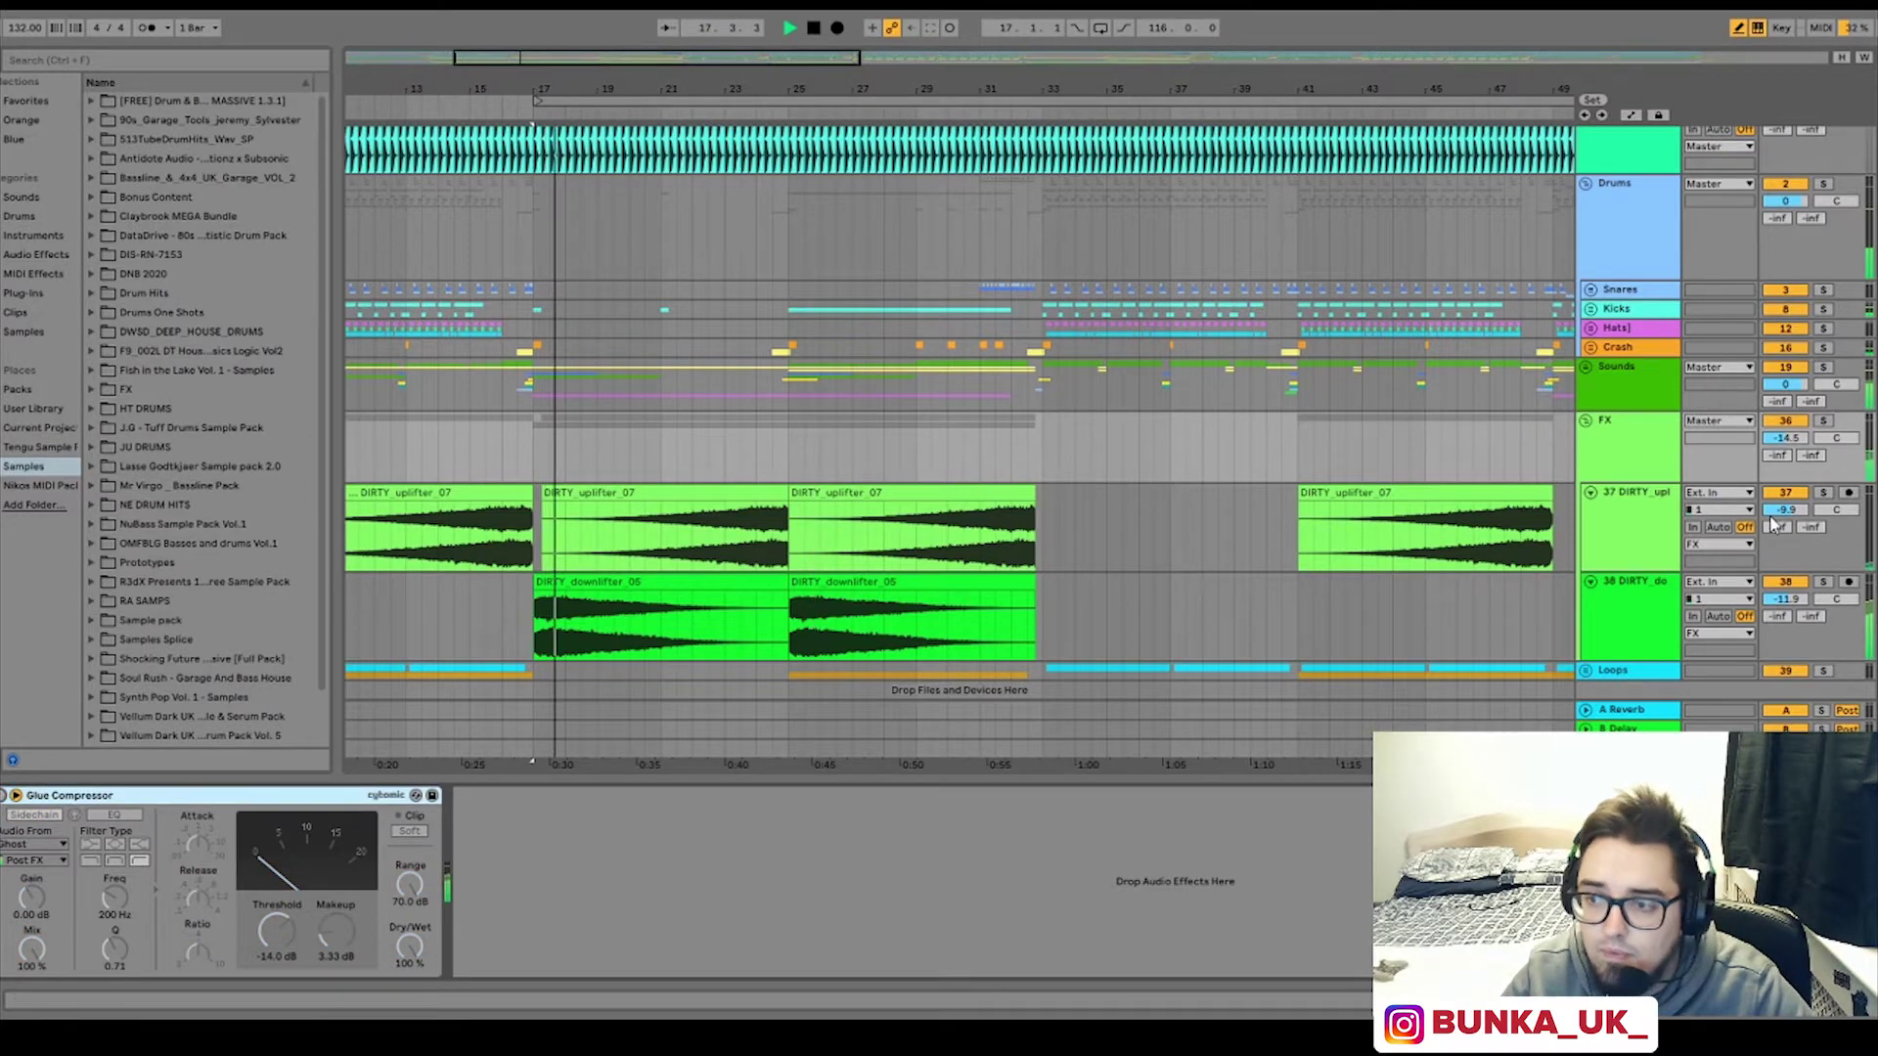
pyautogui.click(1823, 421)
pyautogui.press('space')
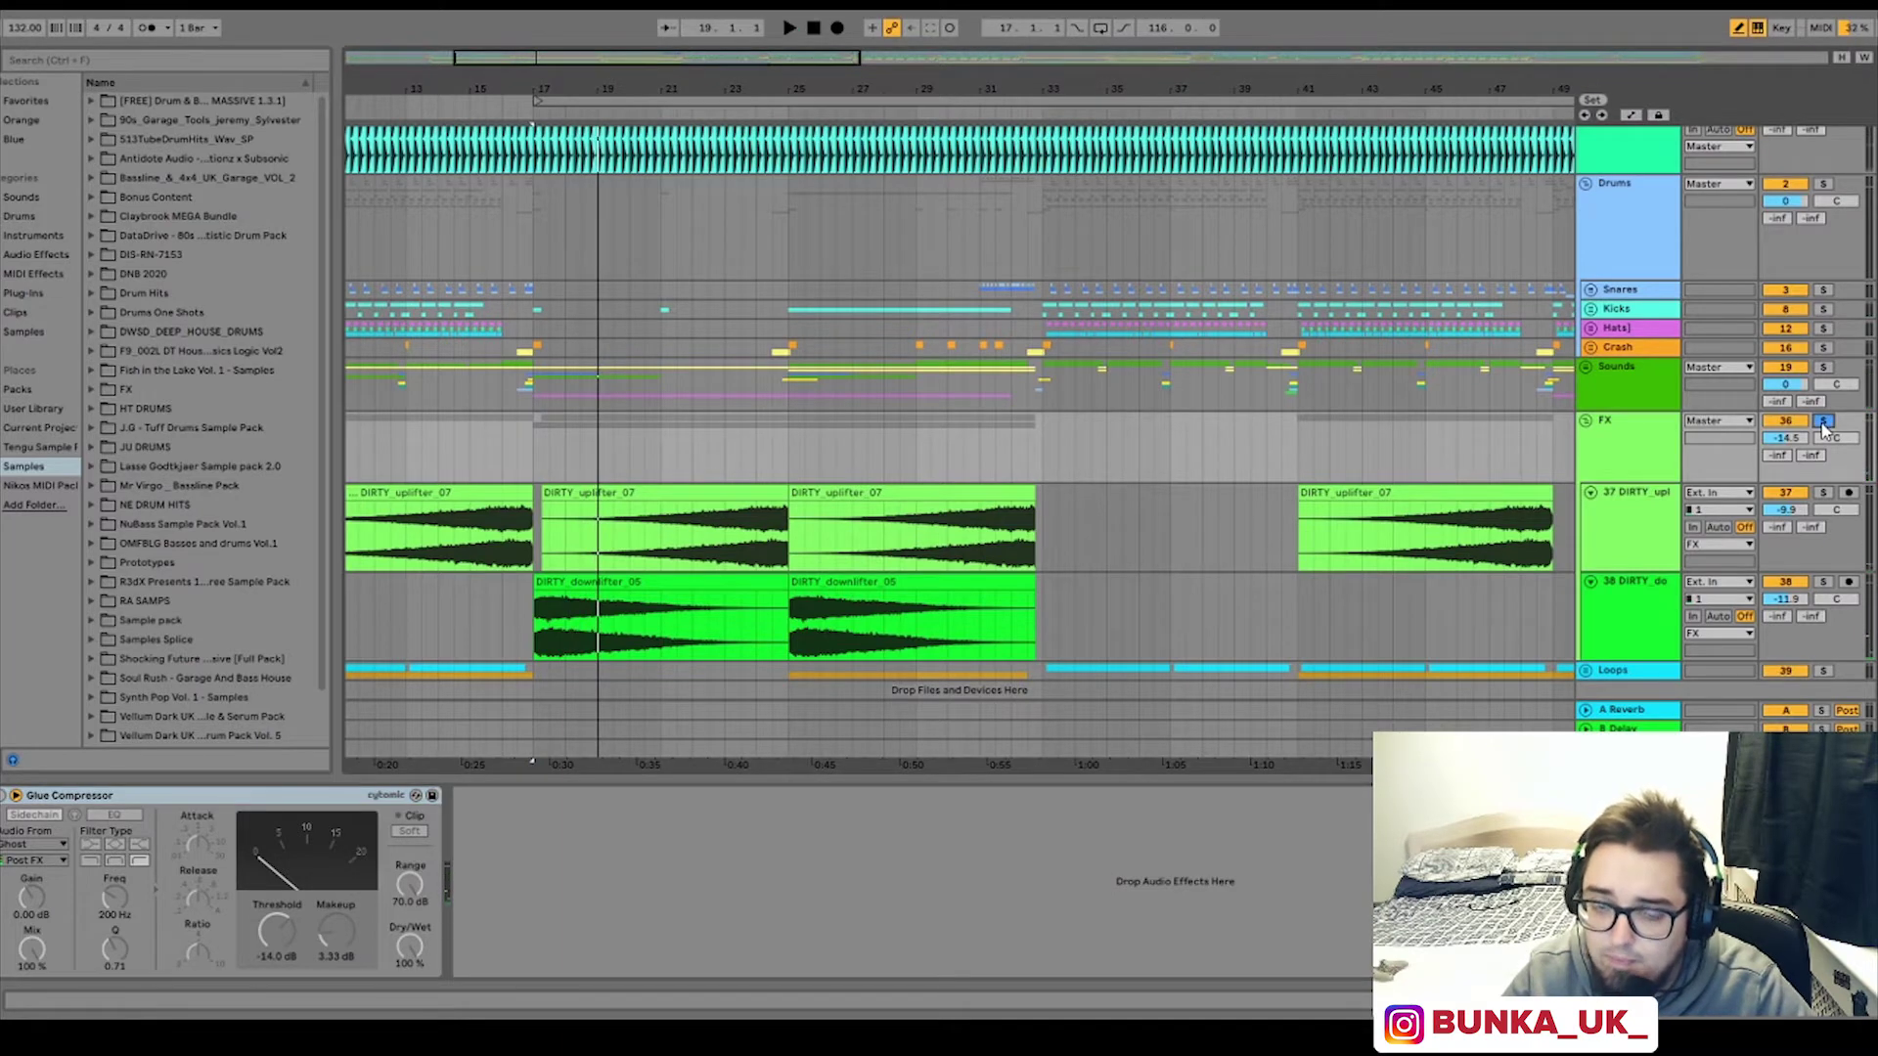
pyautogui.press('space')
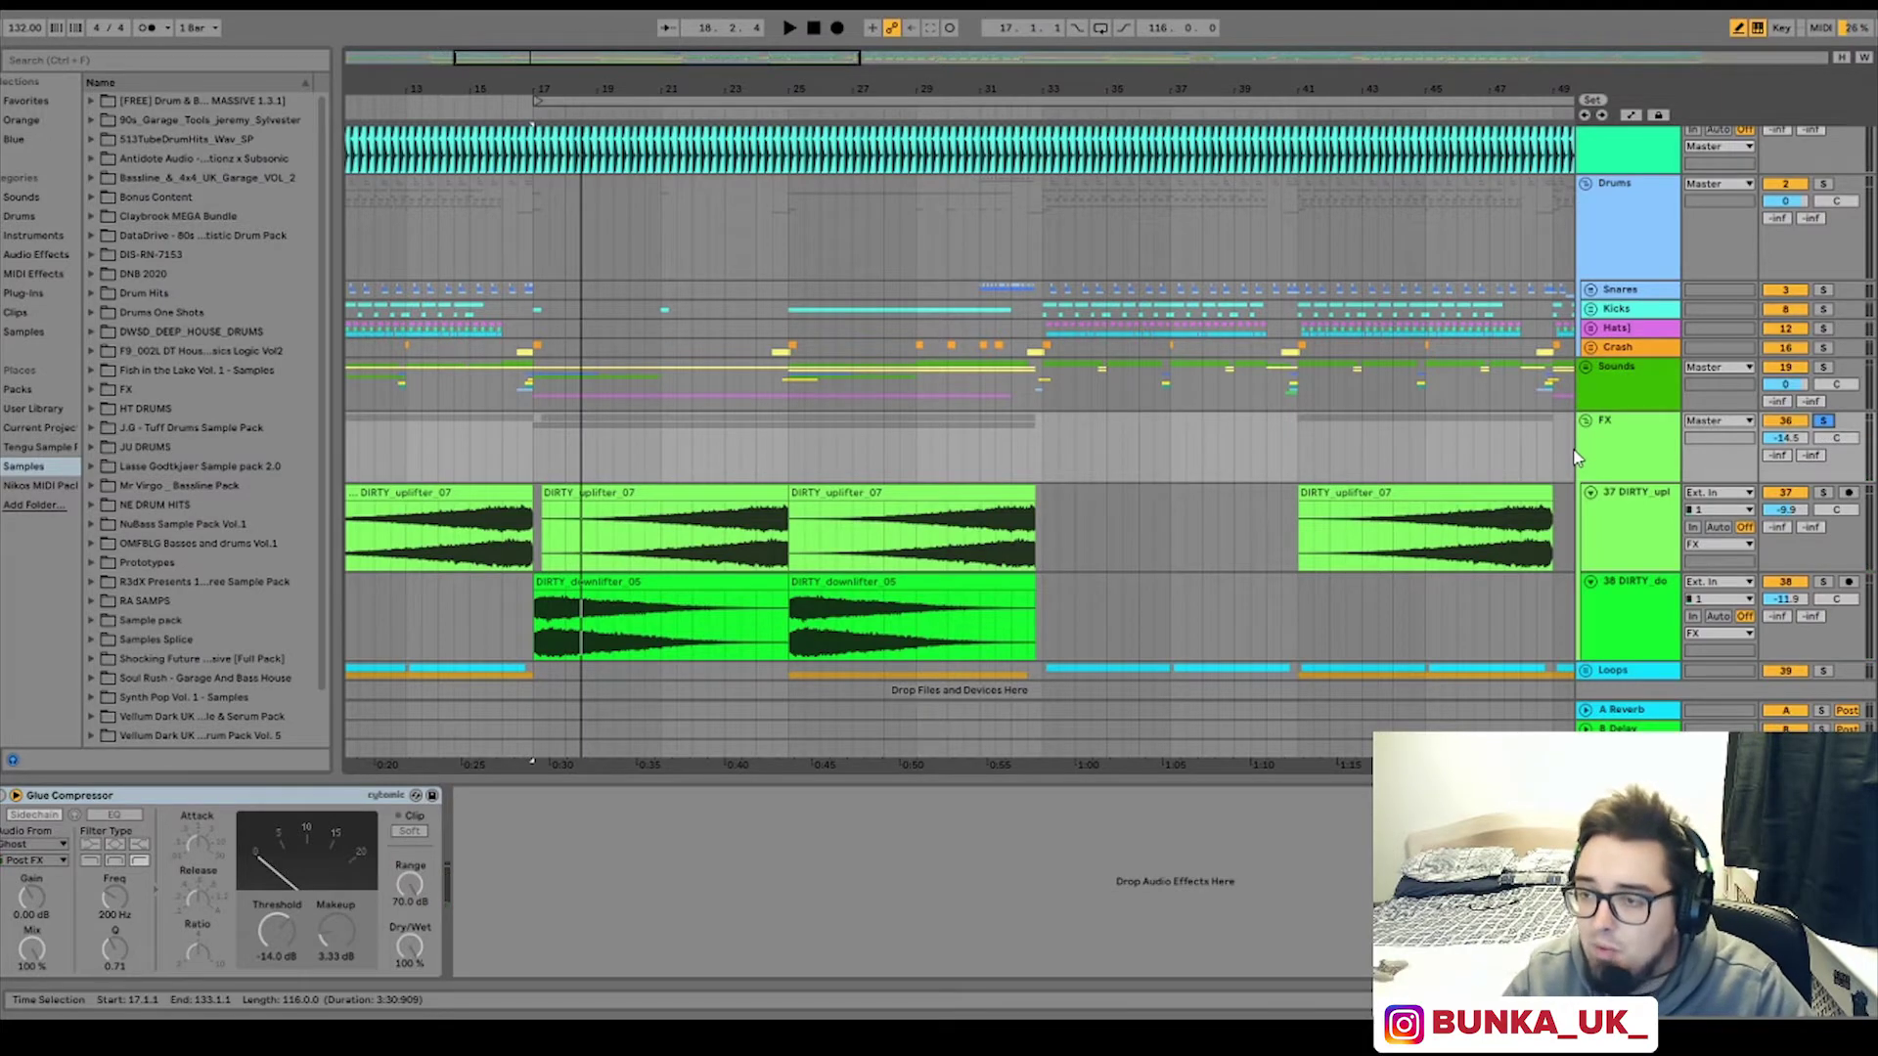
# - Compare the soloed FX group with its sidechained Glue Compressor bypassed and enabled, playing from bar 17
pyautogui.moveTo(538, 92); pyautogui.dragTo(539, 70)
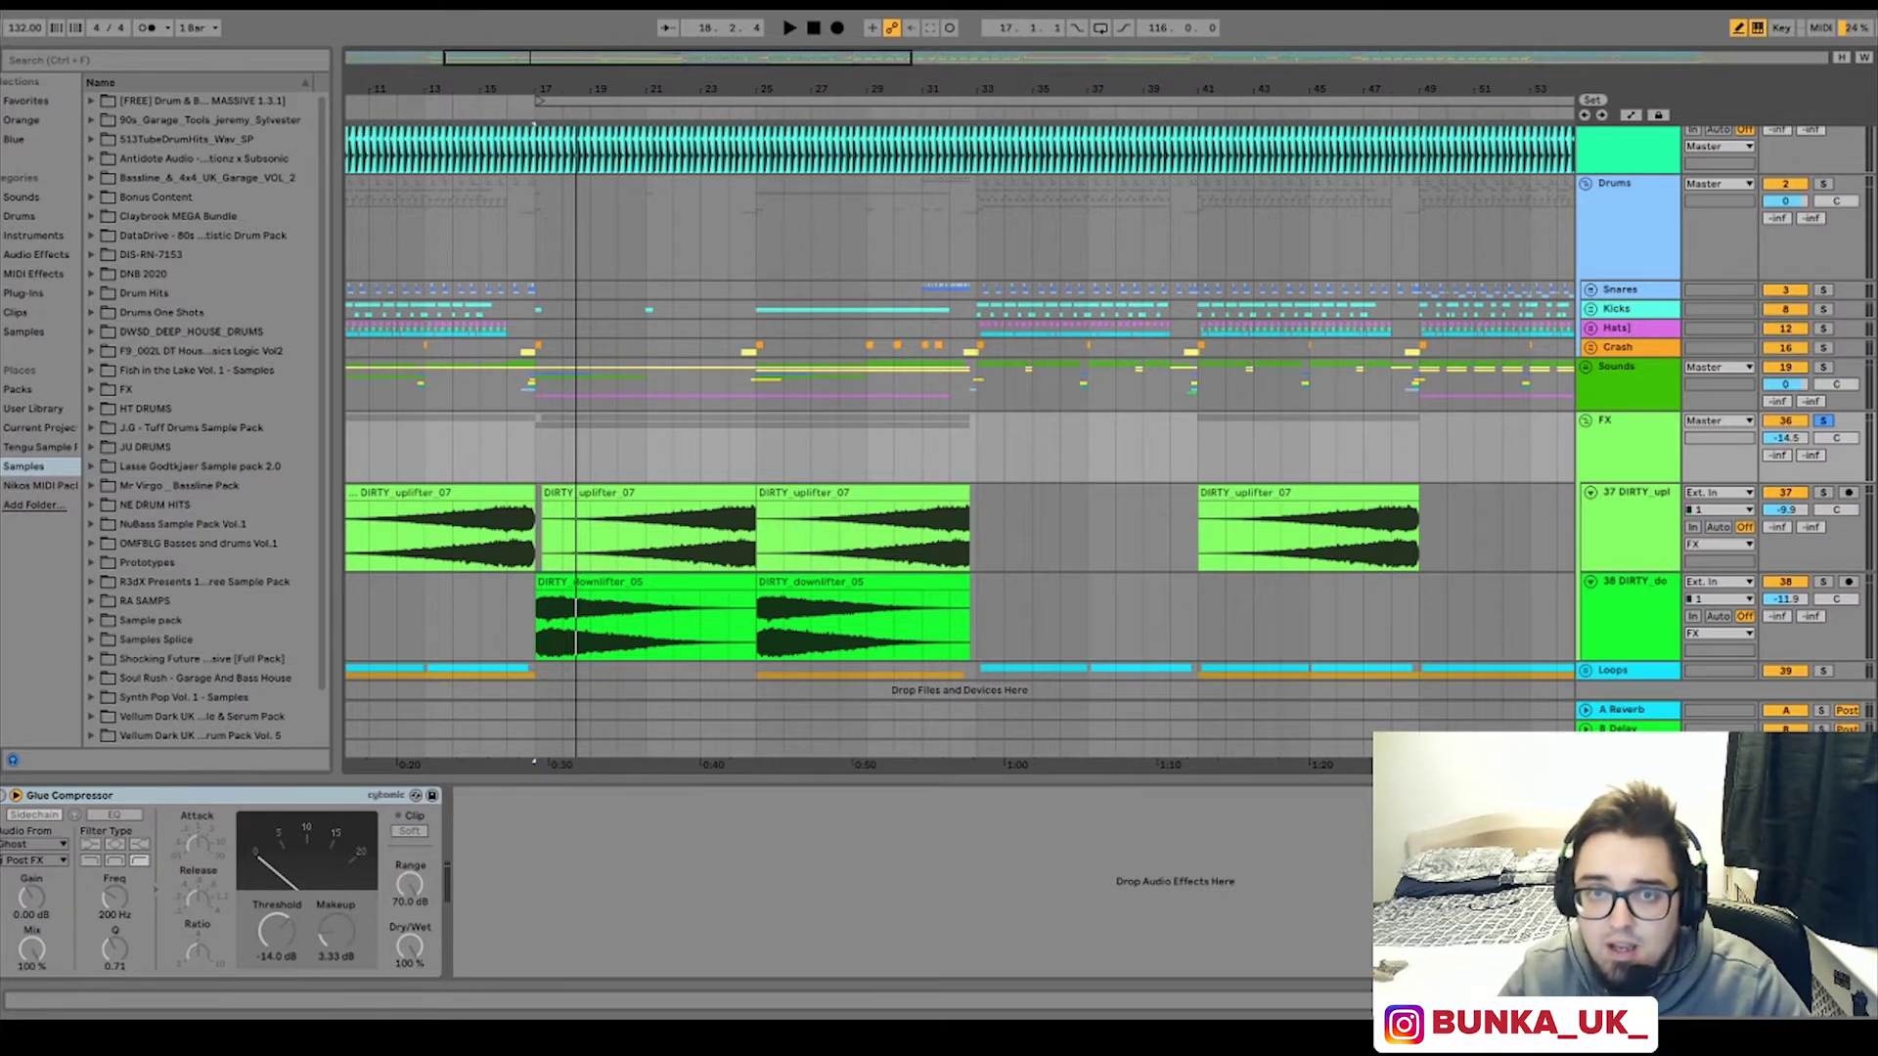
pyautogui.press('+')
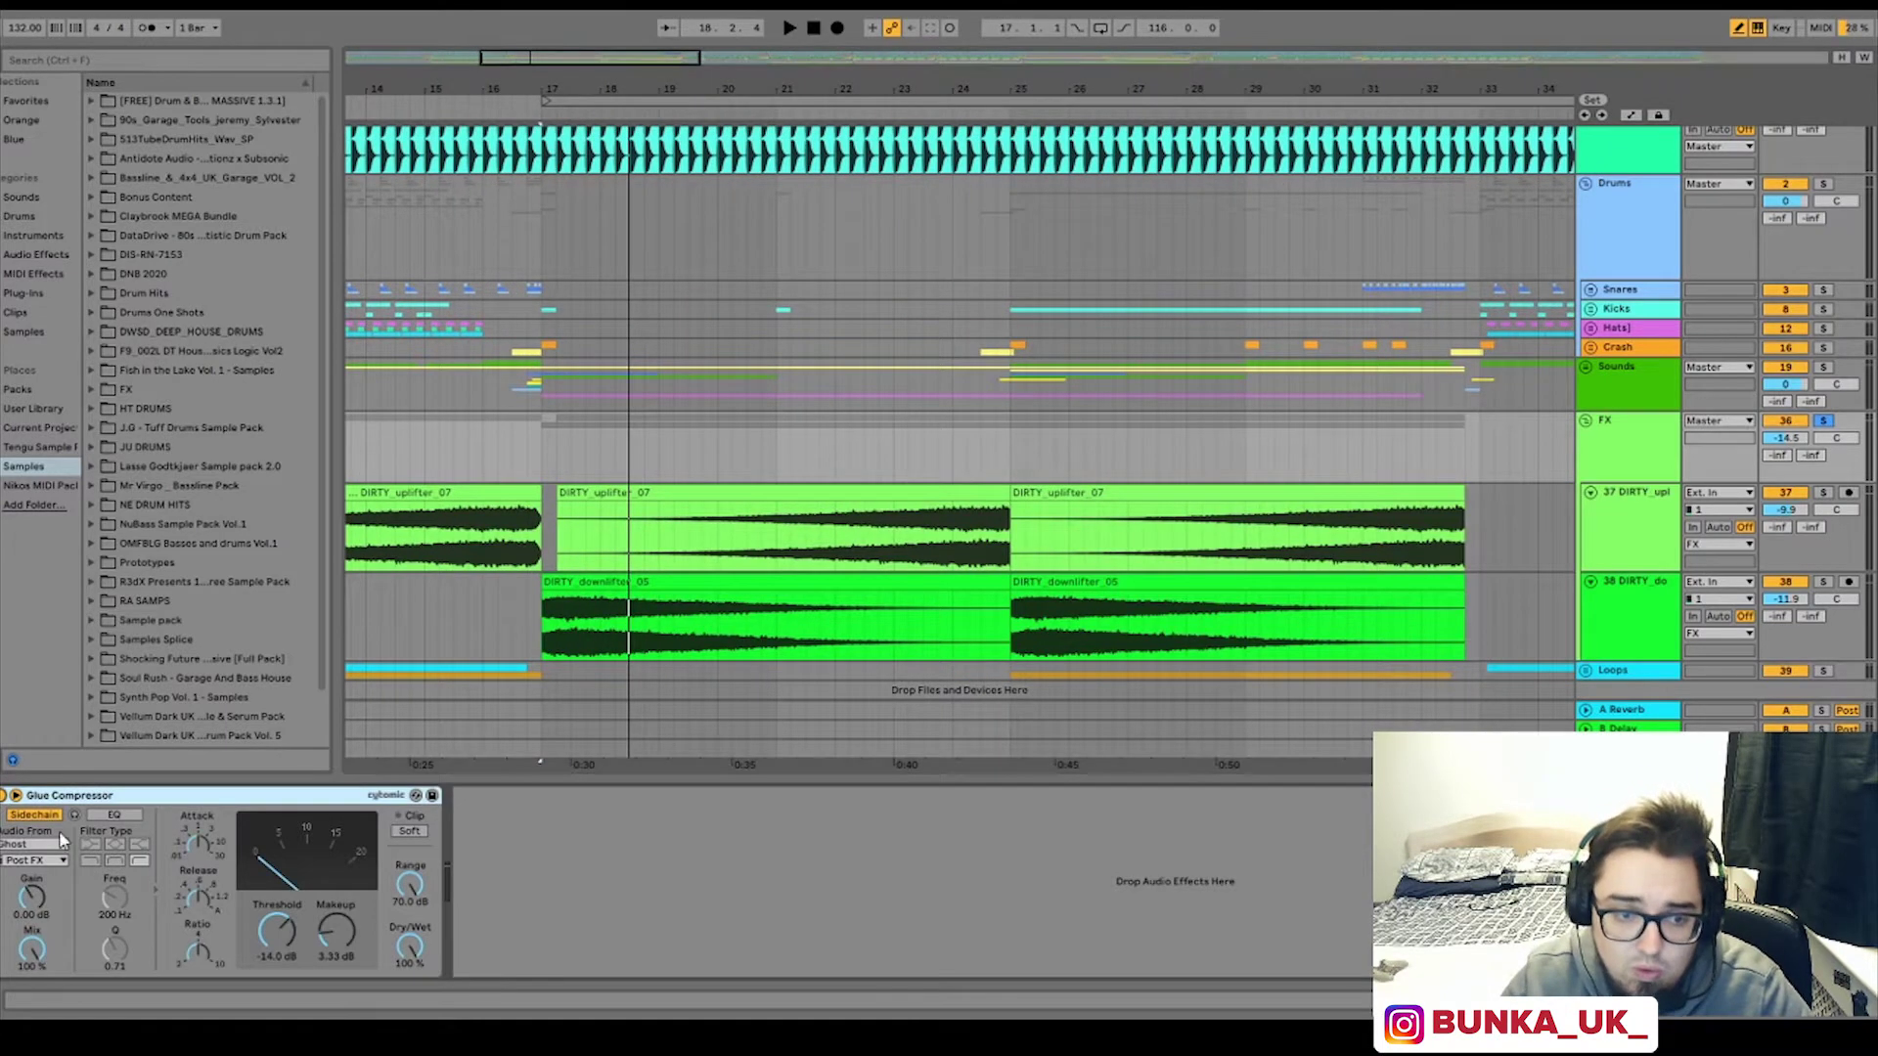
pyautogui.click(278, 941)
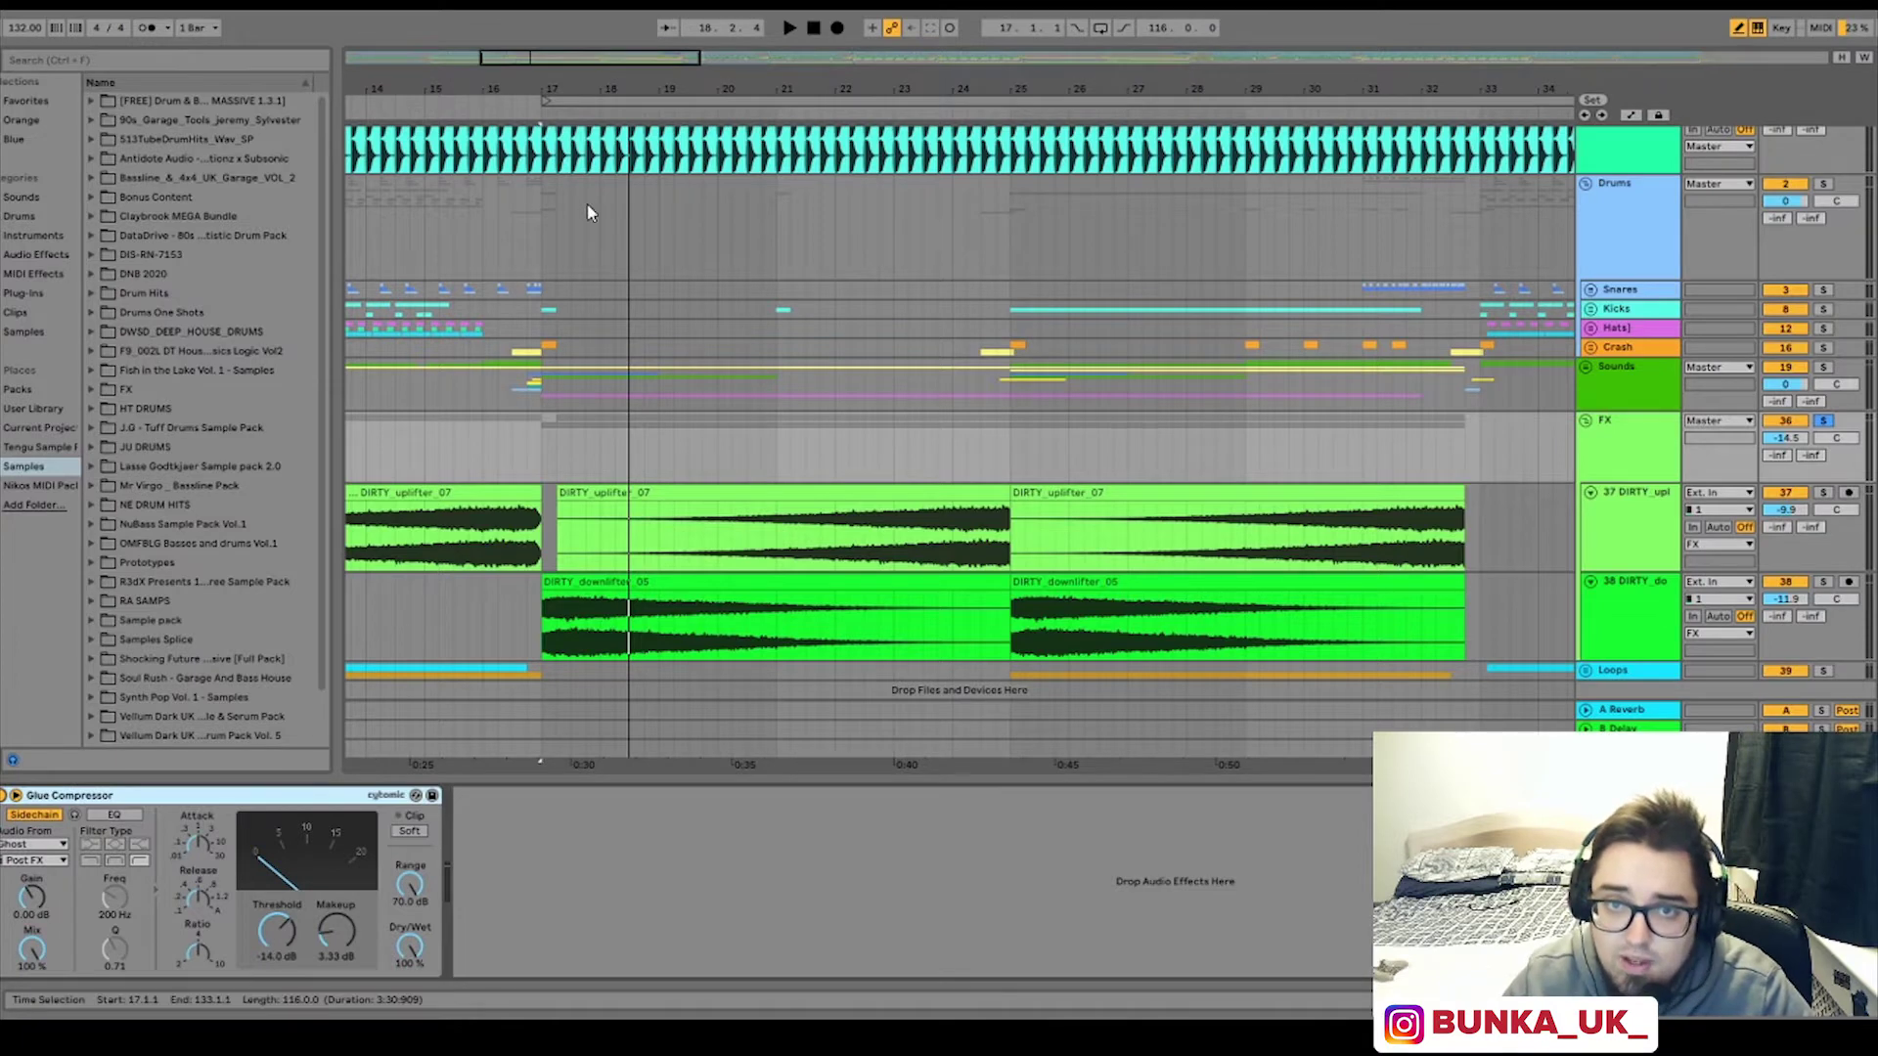
pyautogui.scroll(2, 587, 210)
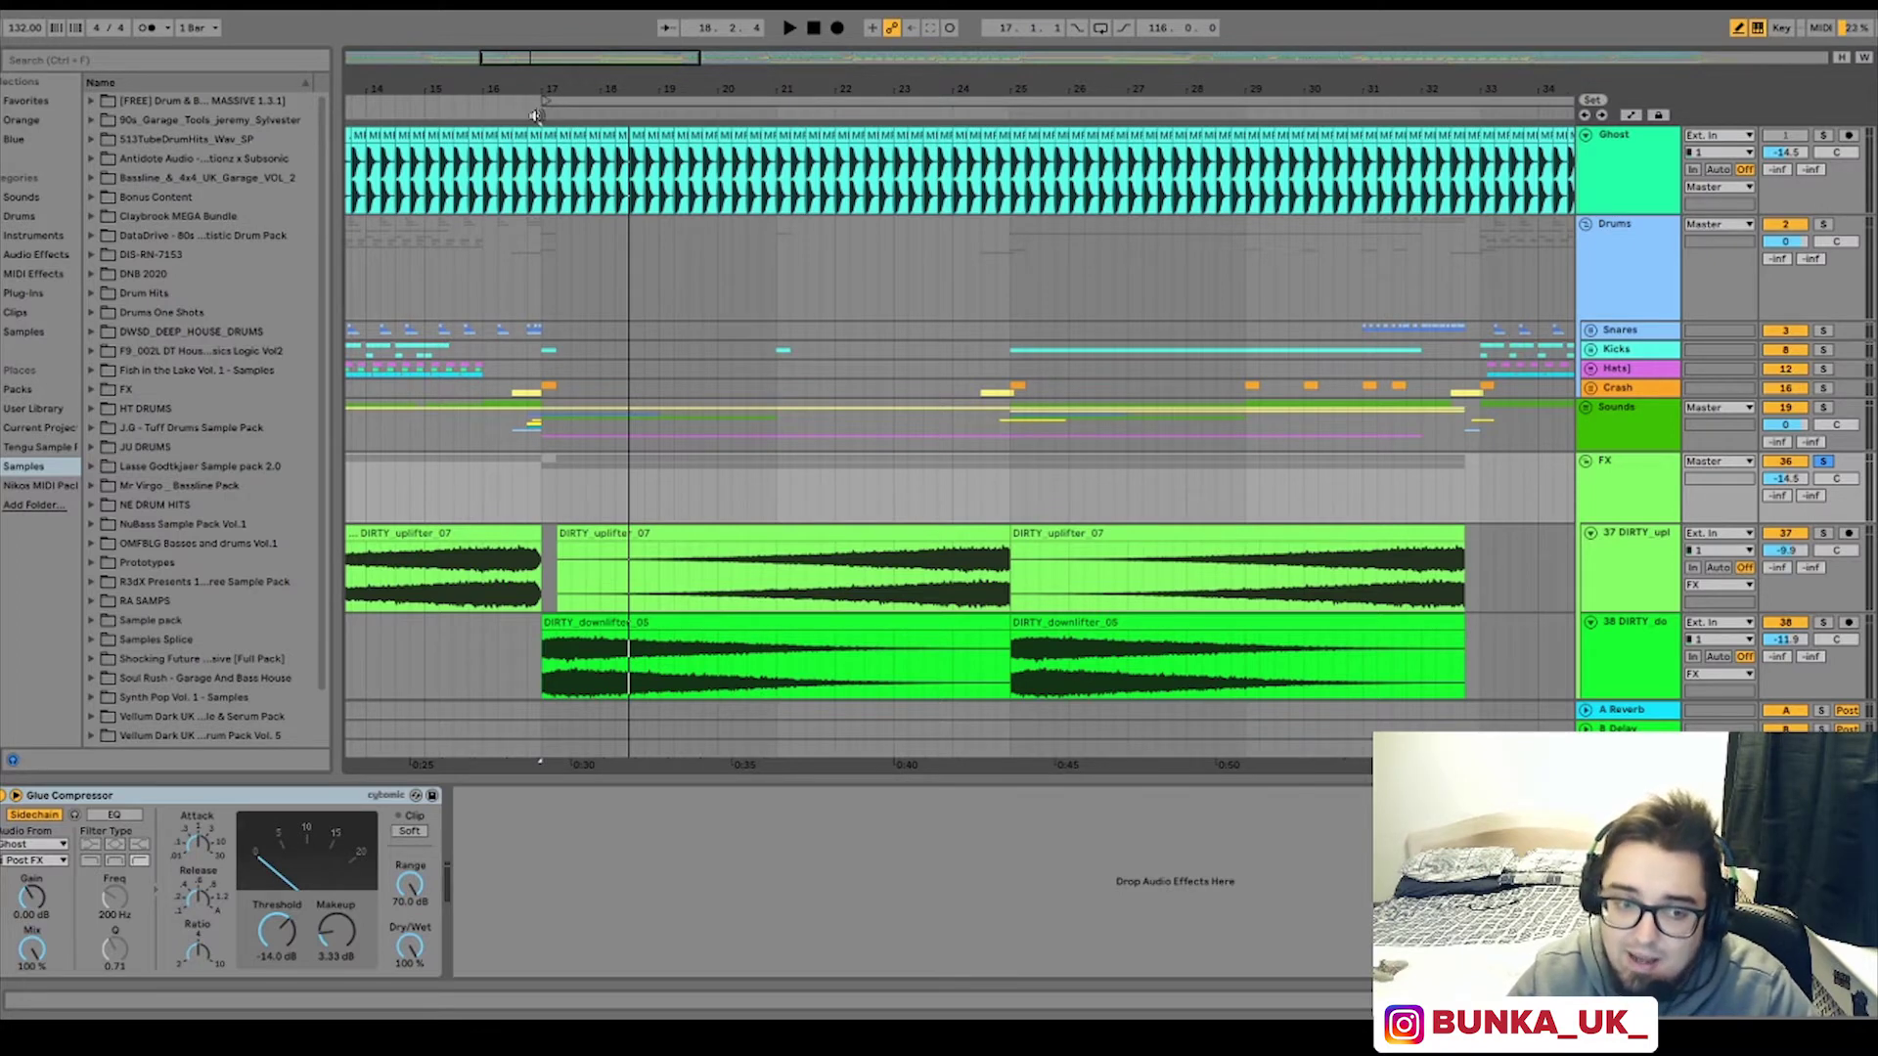
pyautogui.click(7, 805)
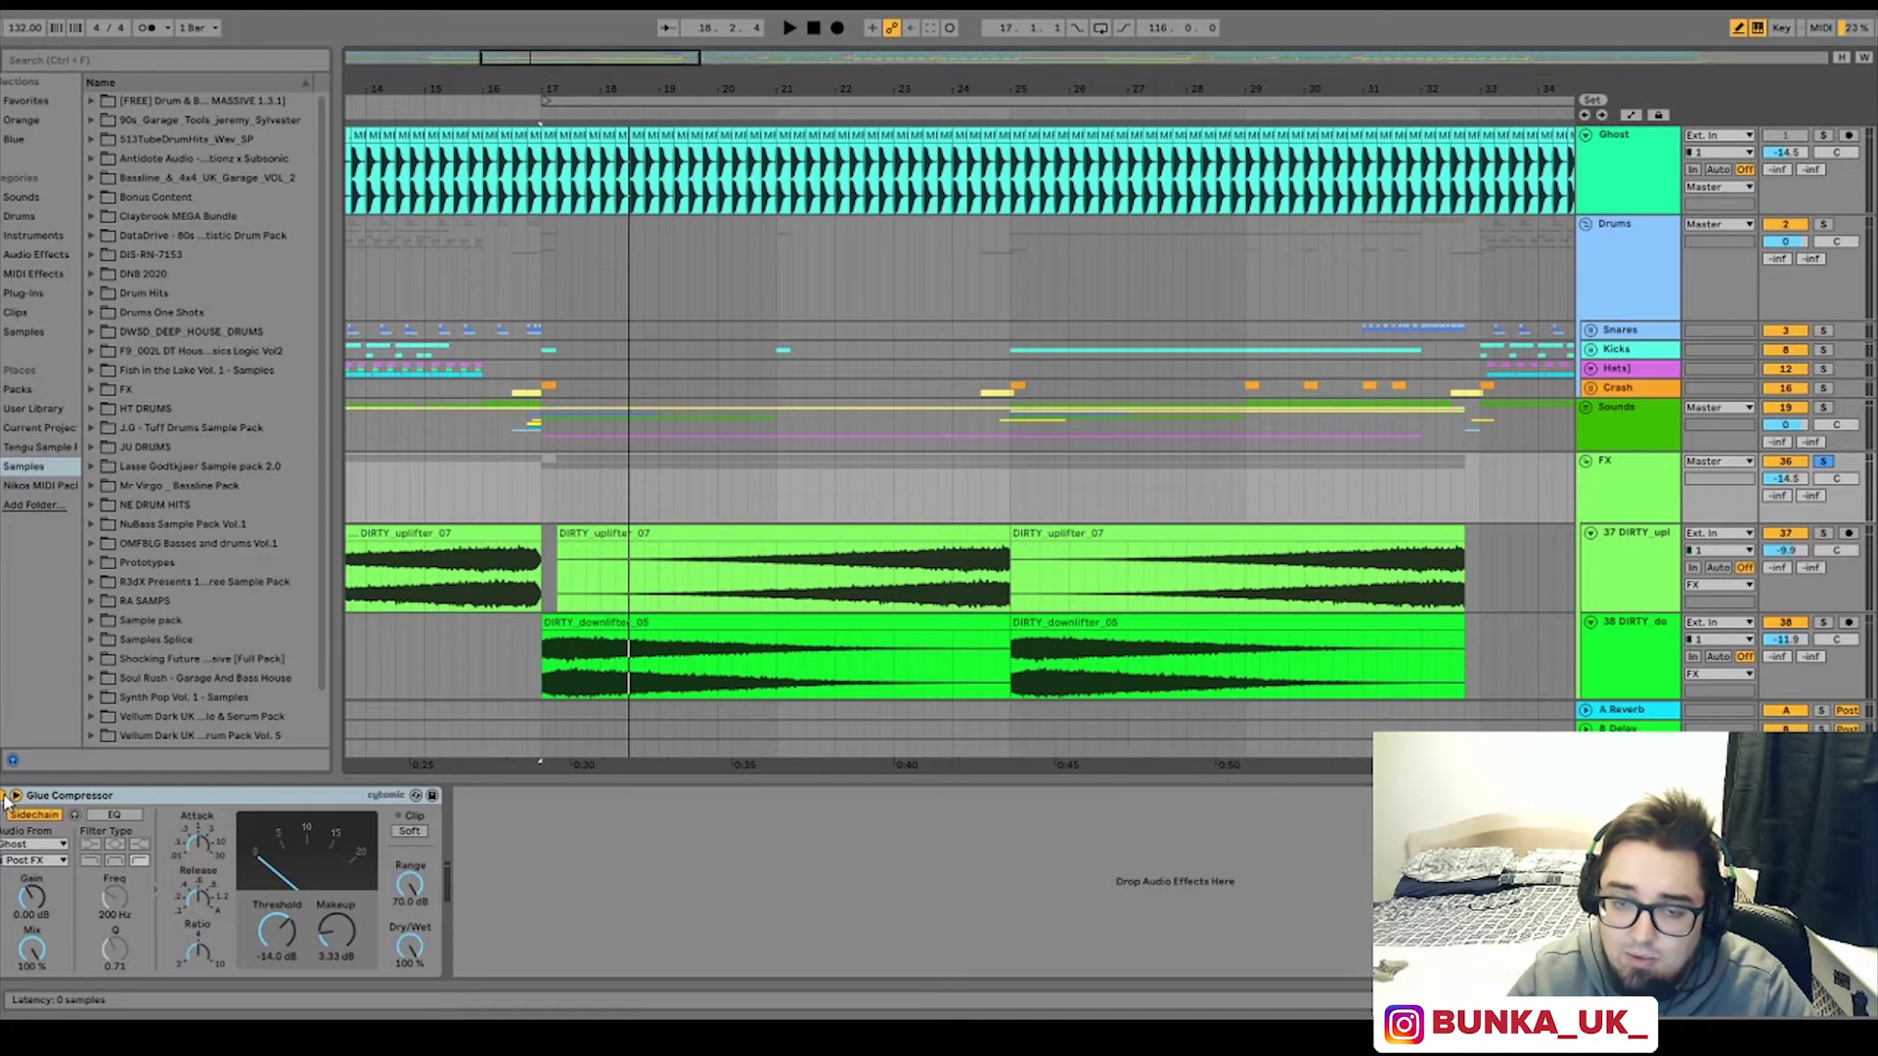
pyautogui.press('space')
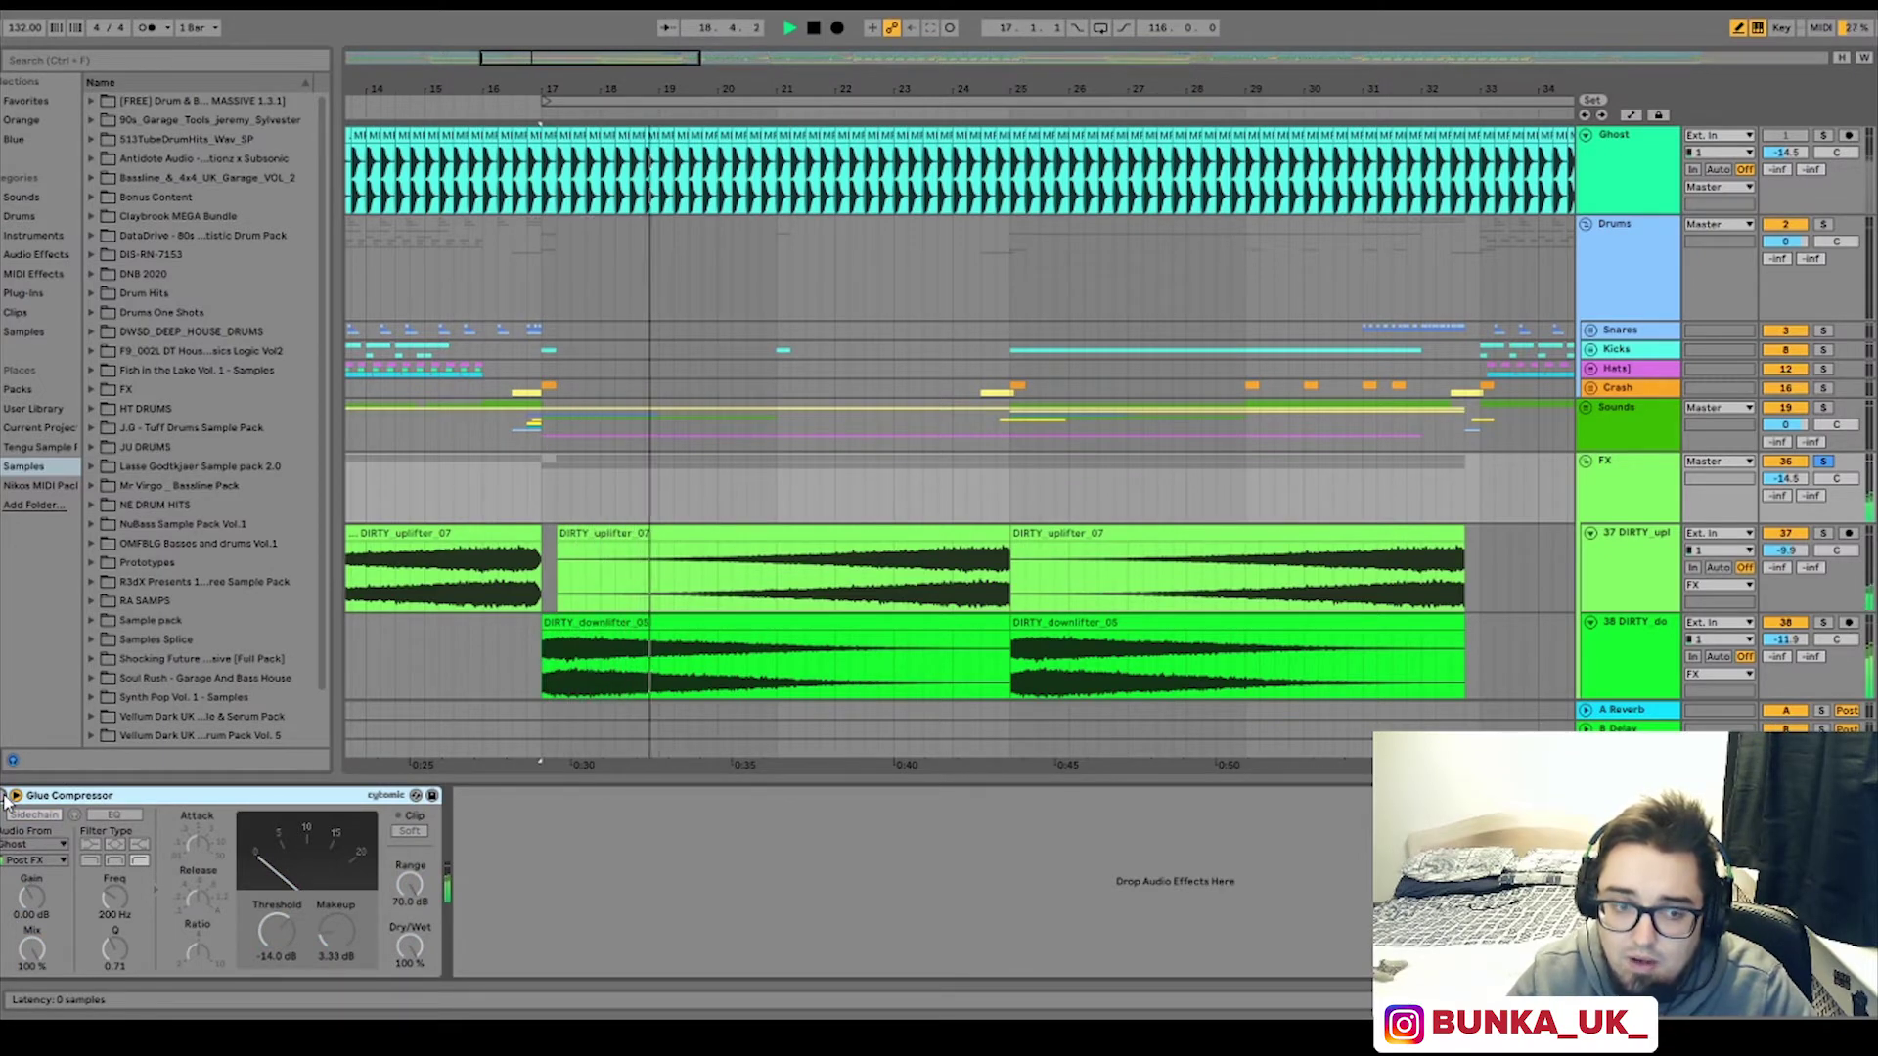
pyautogui.click(6, 802)
pyautogui.press('space')
pyautogui.press('space')
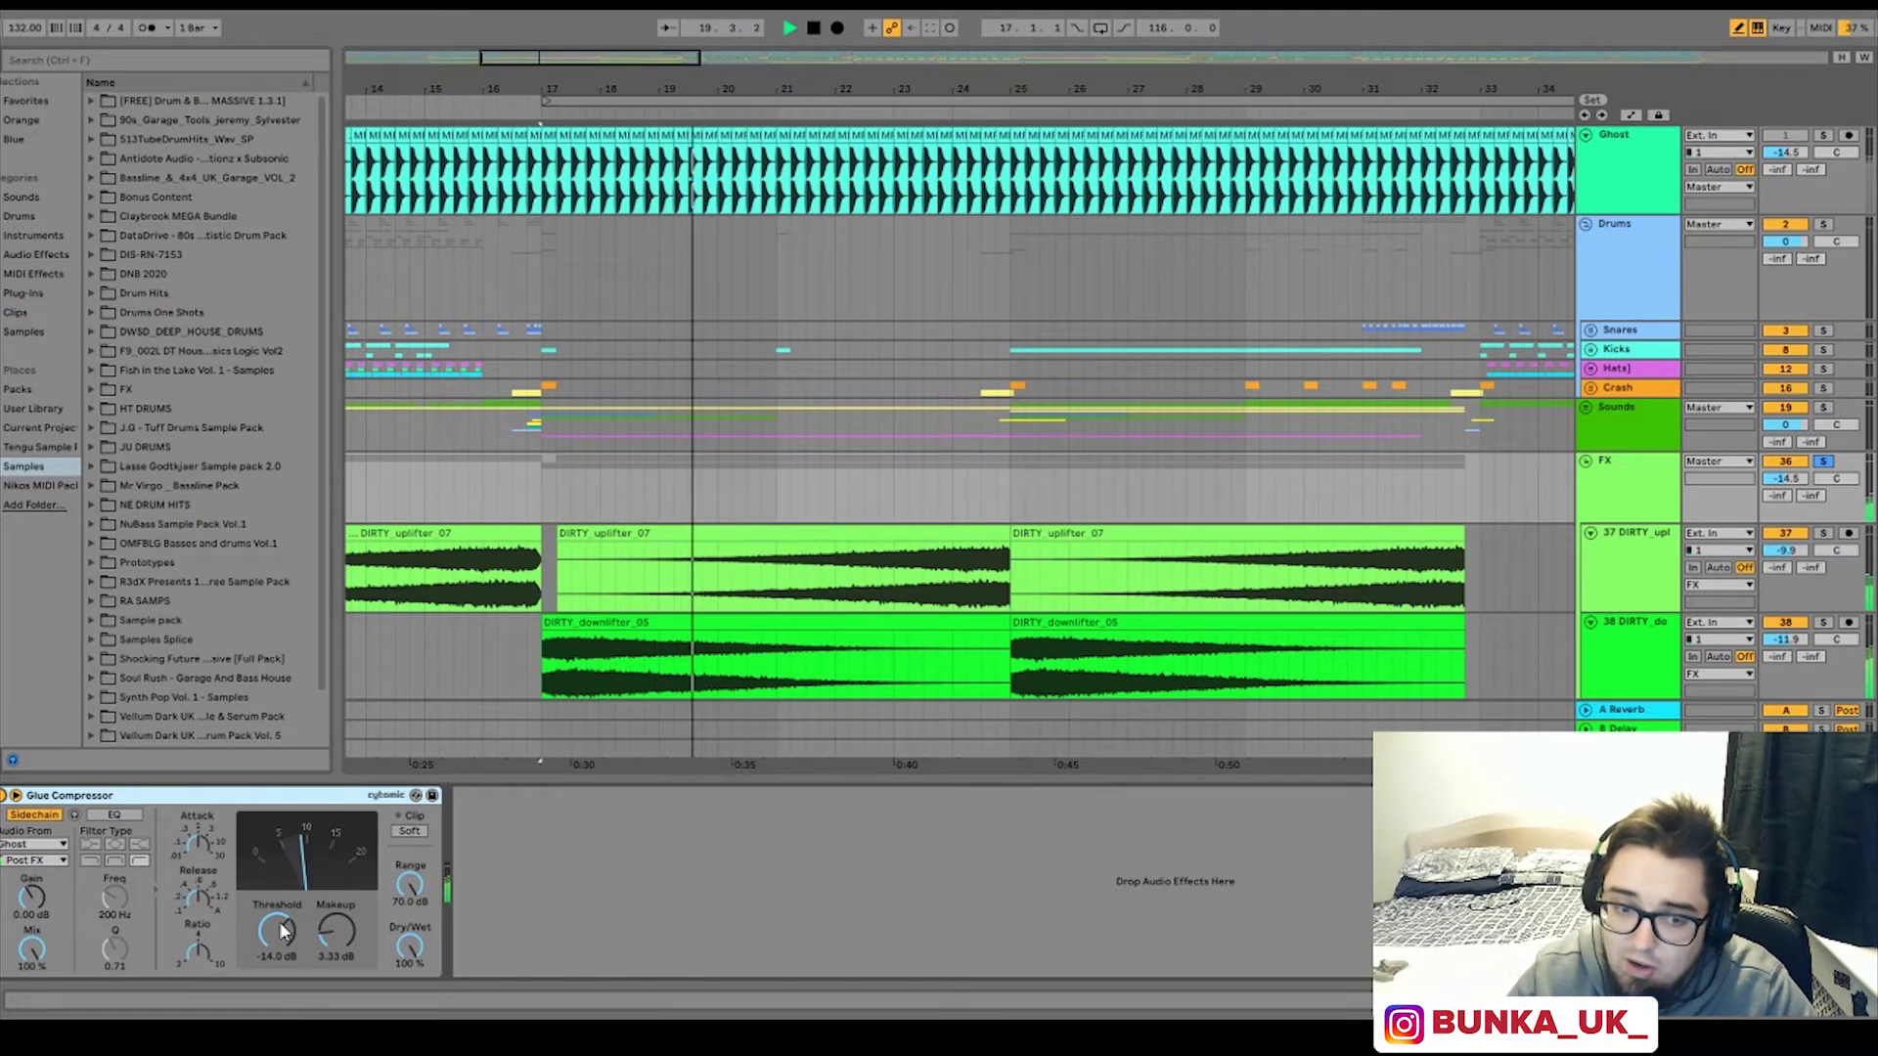
# - Lower the FX Glue Compressor's threshold to -30.8 dB, listen to the stronger ducking, and raise the threshold again
pyautogui.moveTo(281, 932); pyautogui.dragTo(281, 966)
pyautogui.press('space')
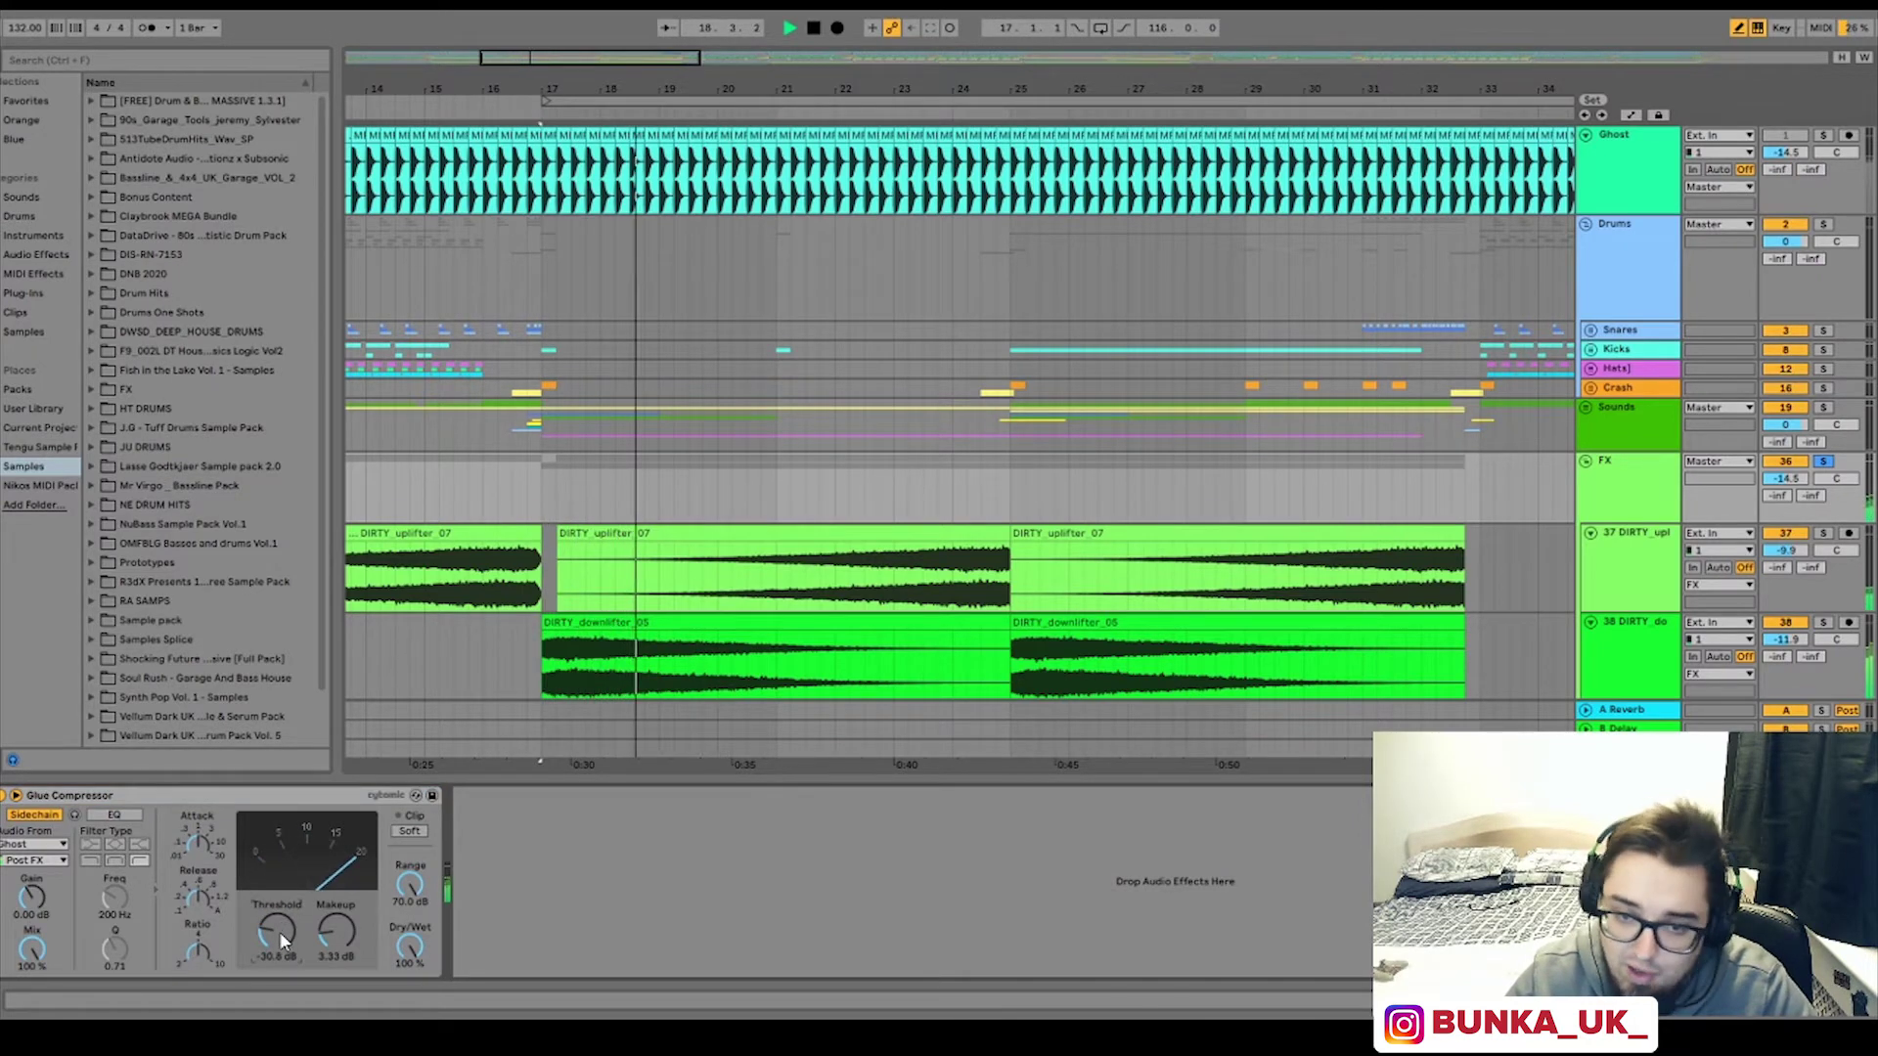
pyautogui.press('space')
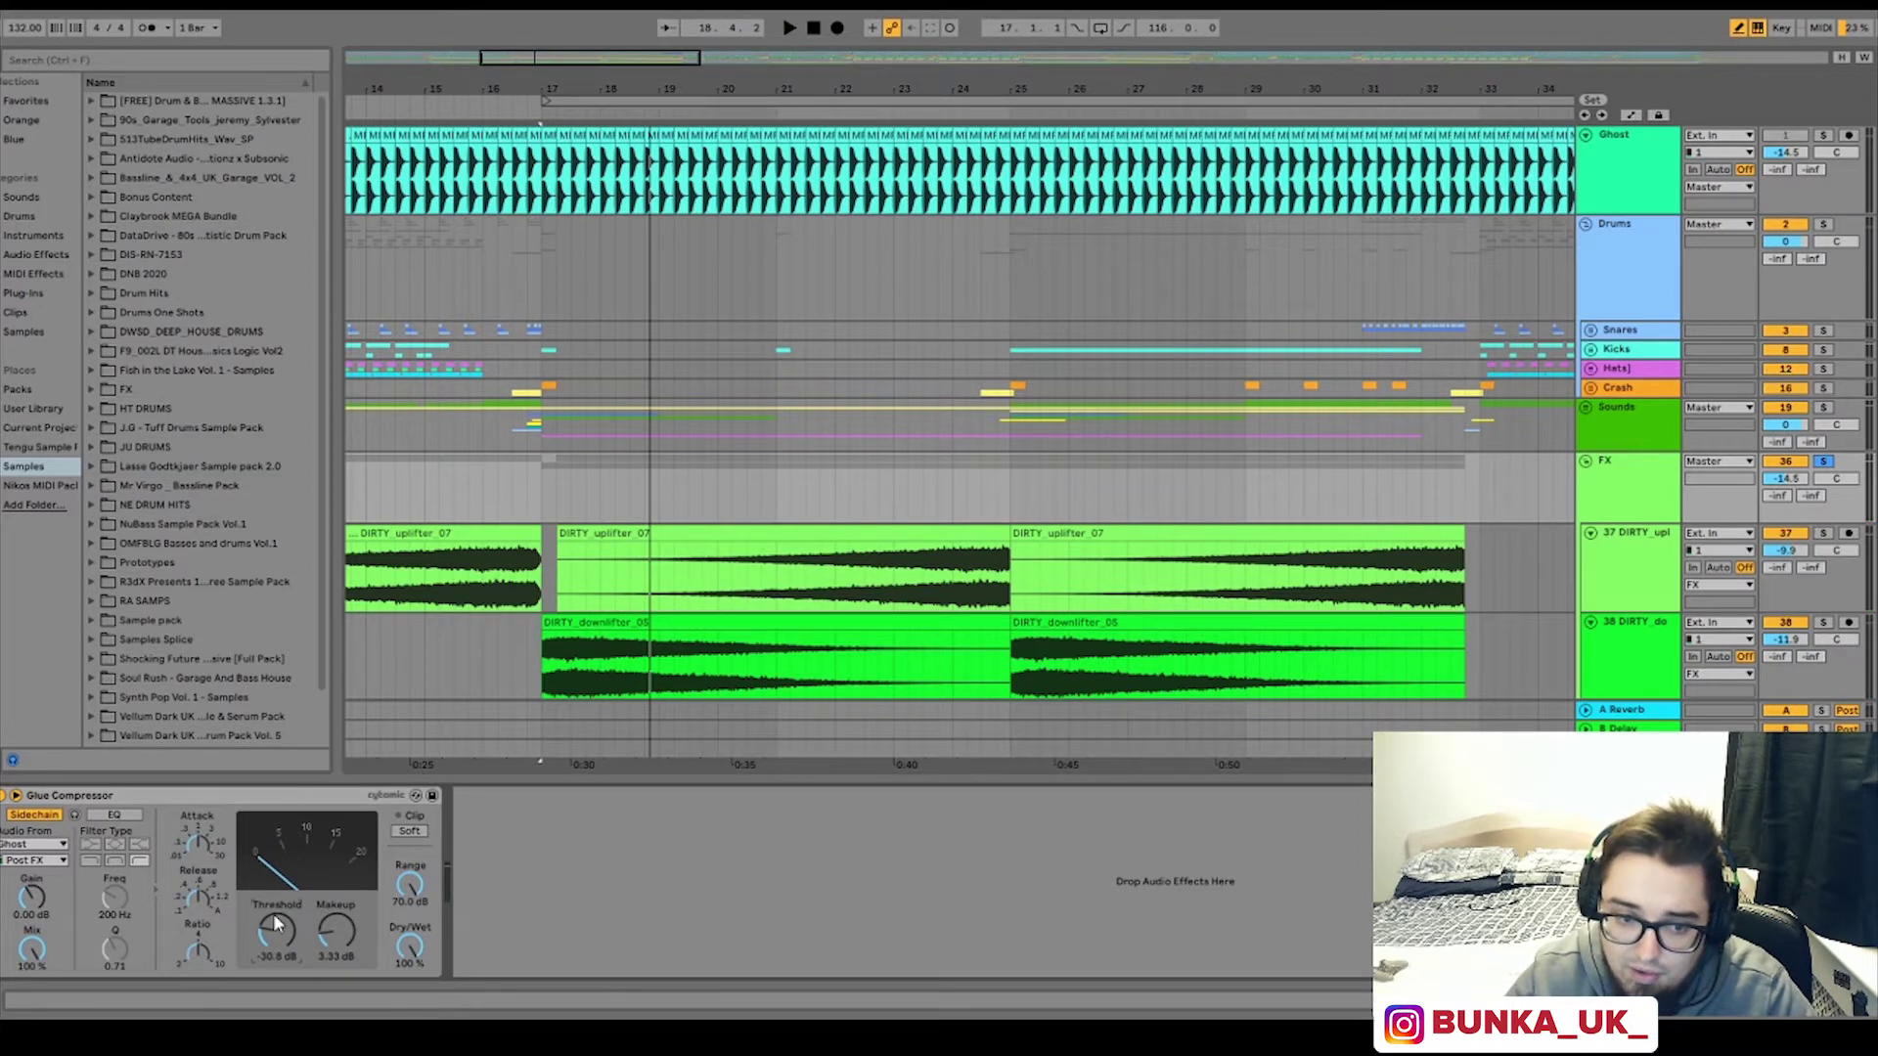
pyautogui.moveTo(276, 939); pyautogui.dragTo(276, 880)
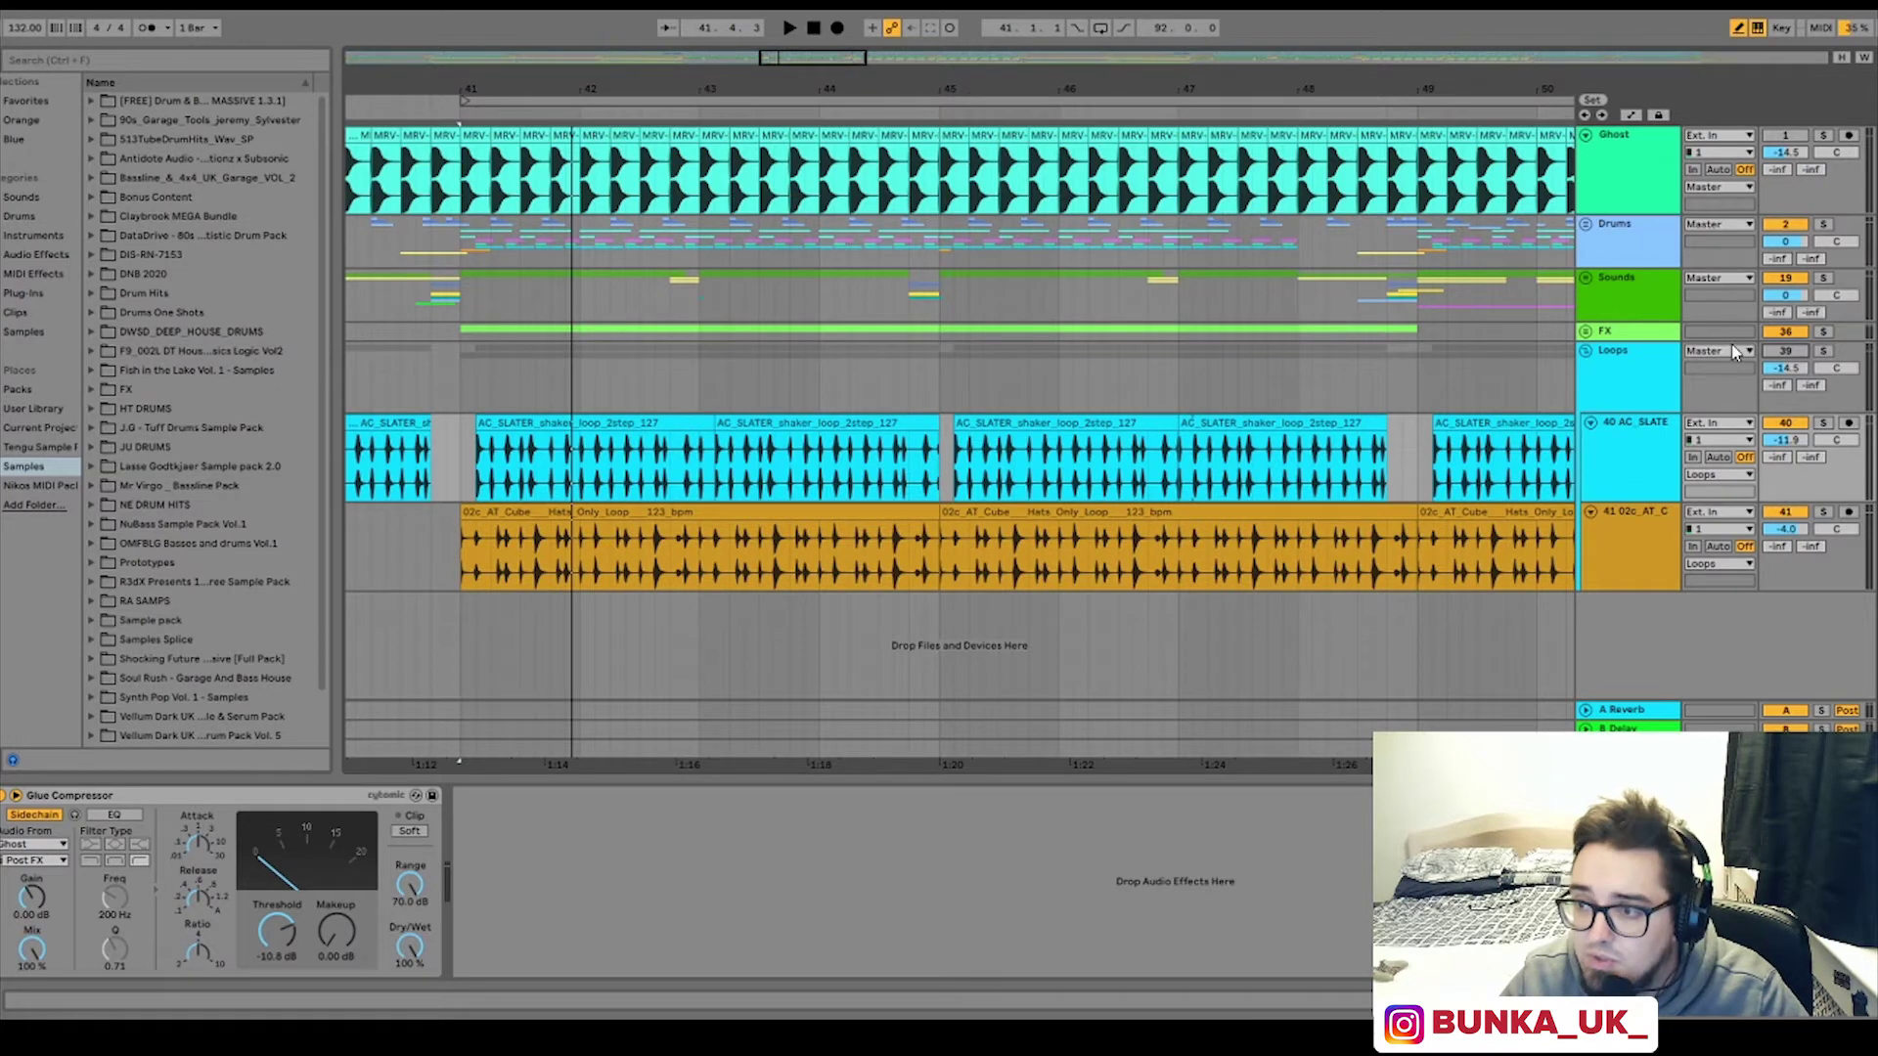
# - Fold the Loops group and play the arrangement from bar 41 with the loops muted
pyautogui.click(1586, 353)
pyautogui.moveTo(744, 96); pyautogui.dragTo(741, 89)
pyautogui.click(810, 99)
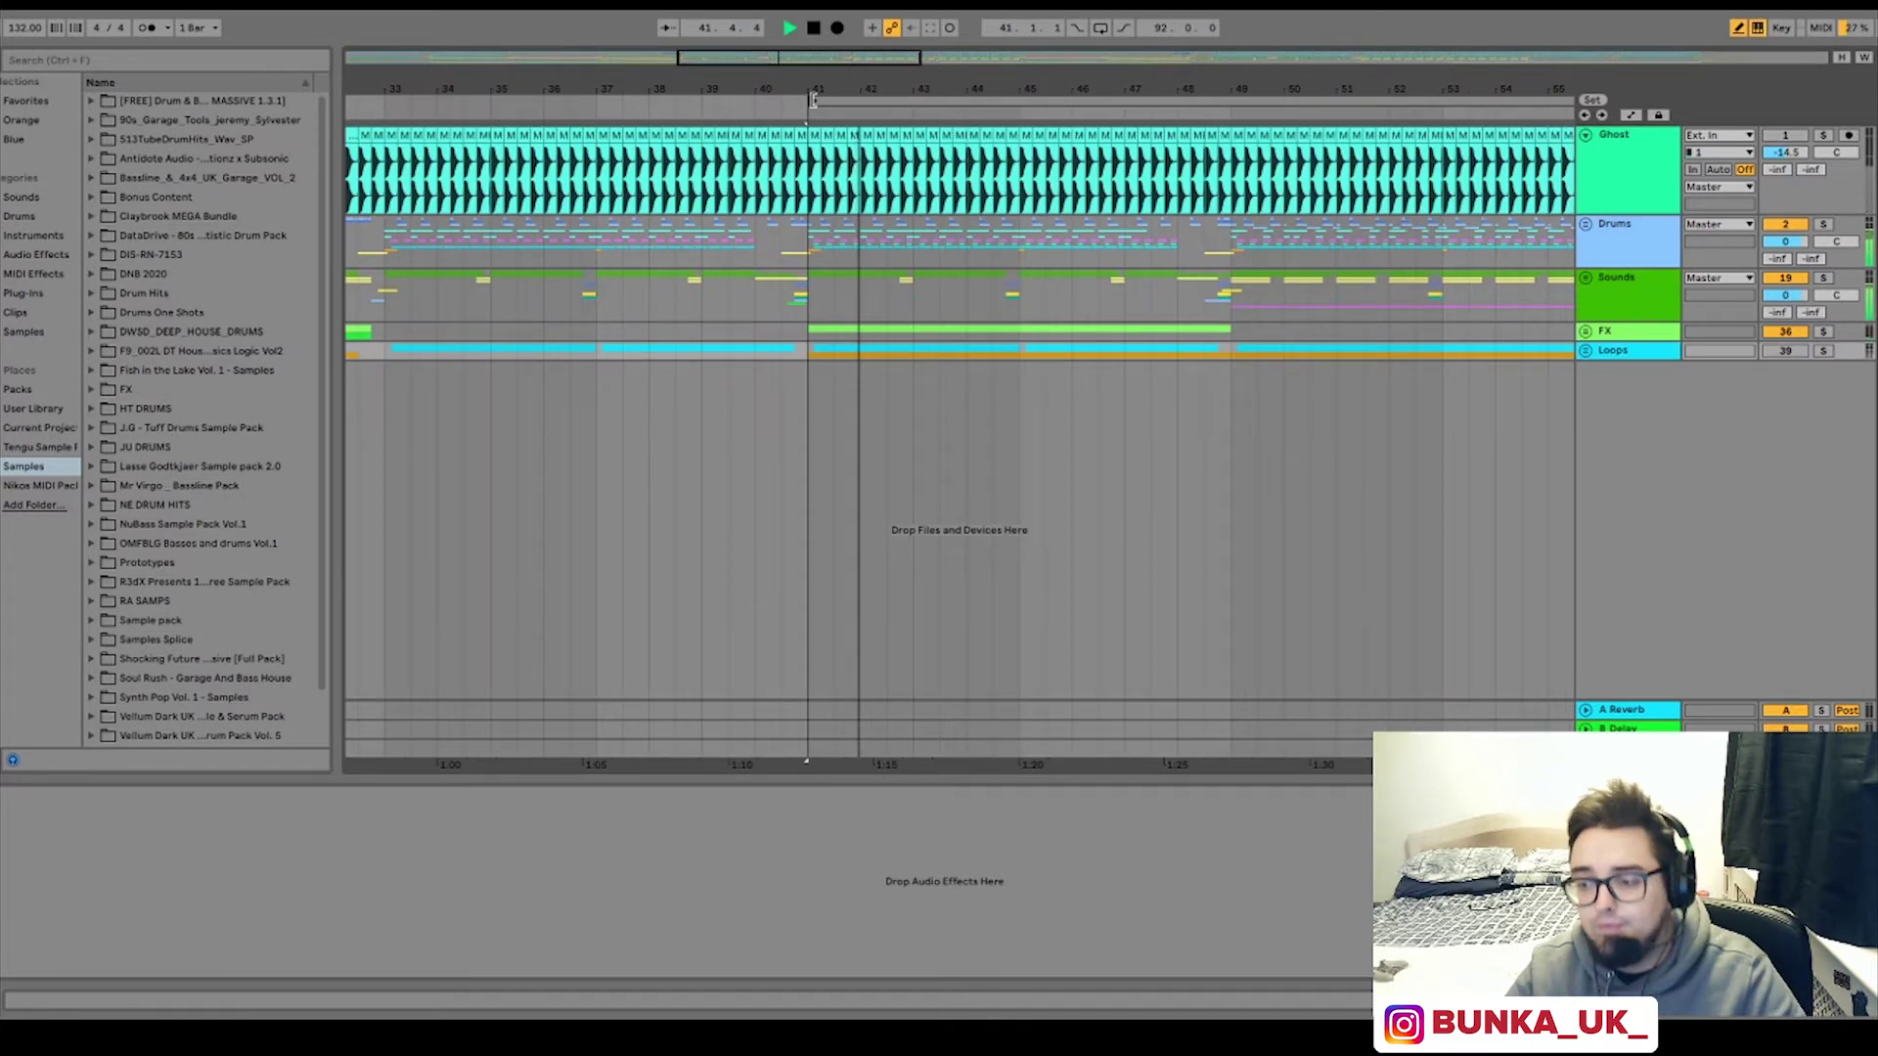
pyautogui.hotkey('shift', 'space')
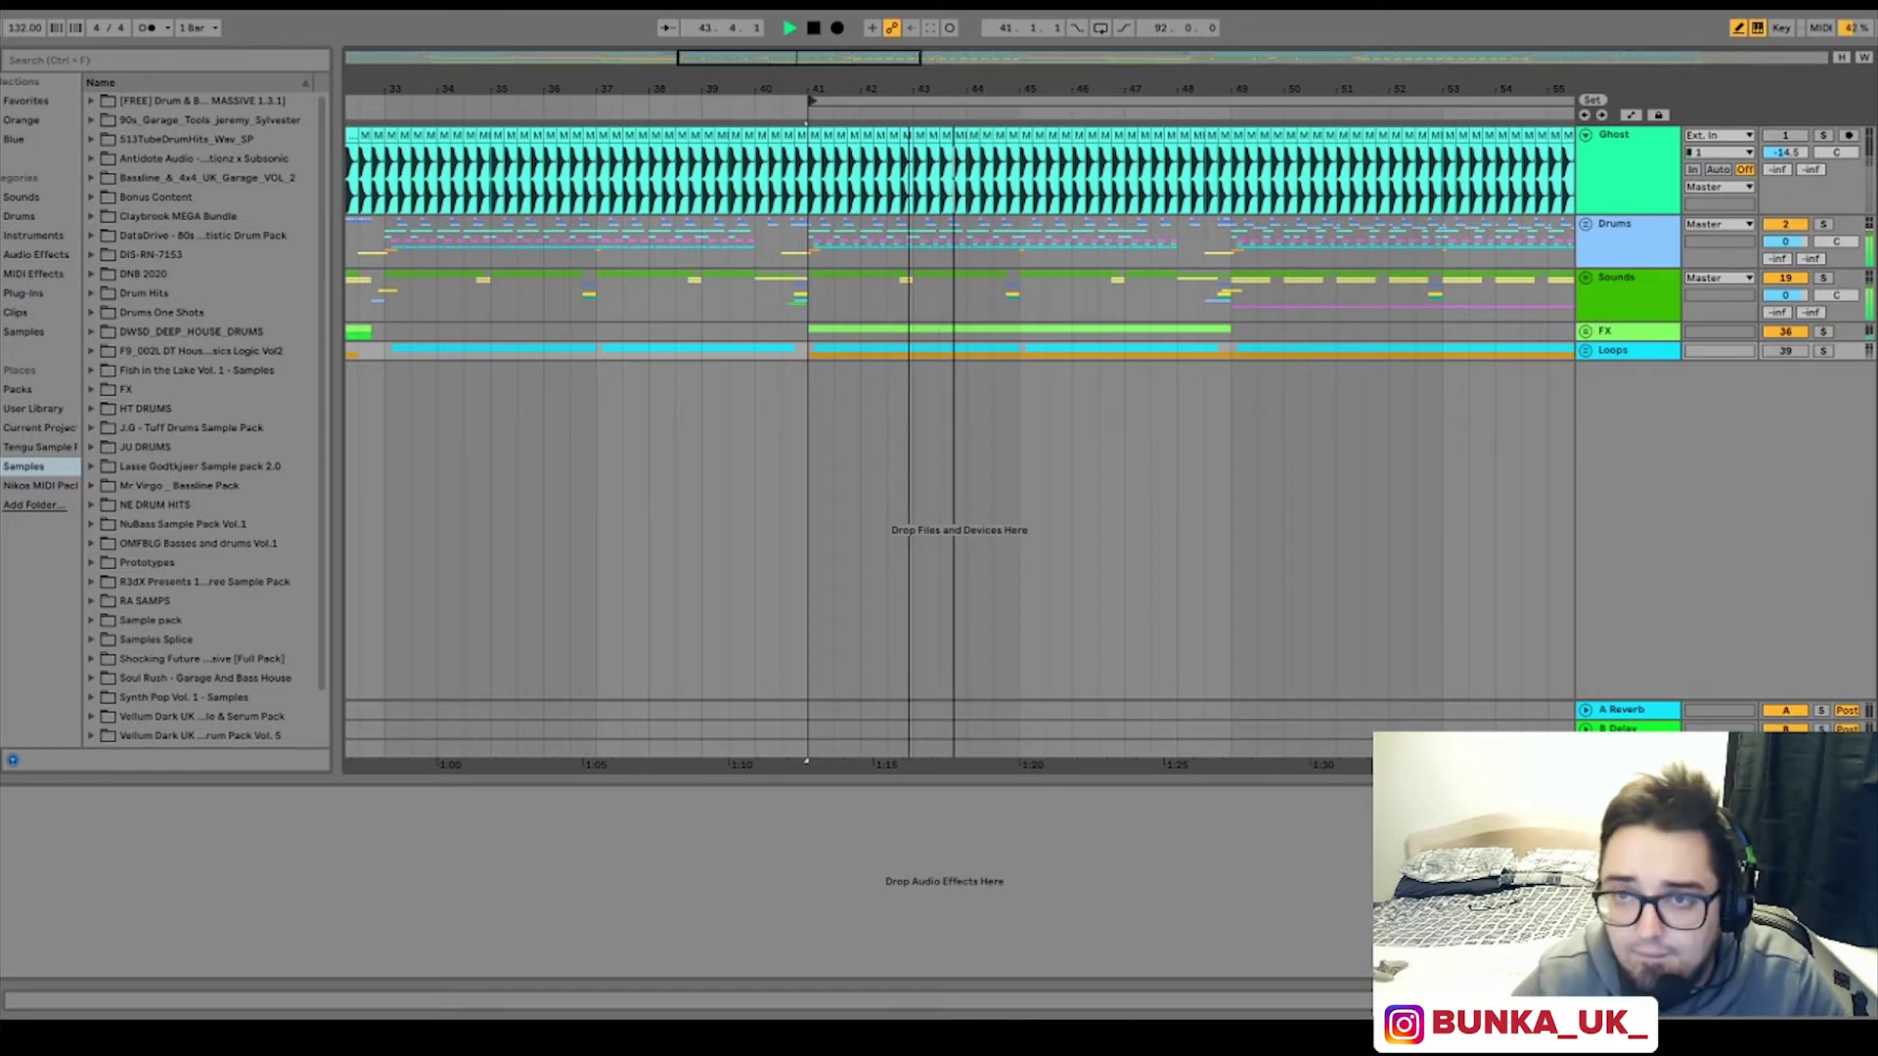
pyautogui.moveTo(775, 98); pyautogui.dragTo(776, 89)
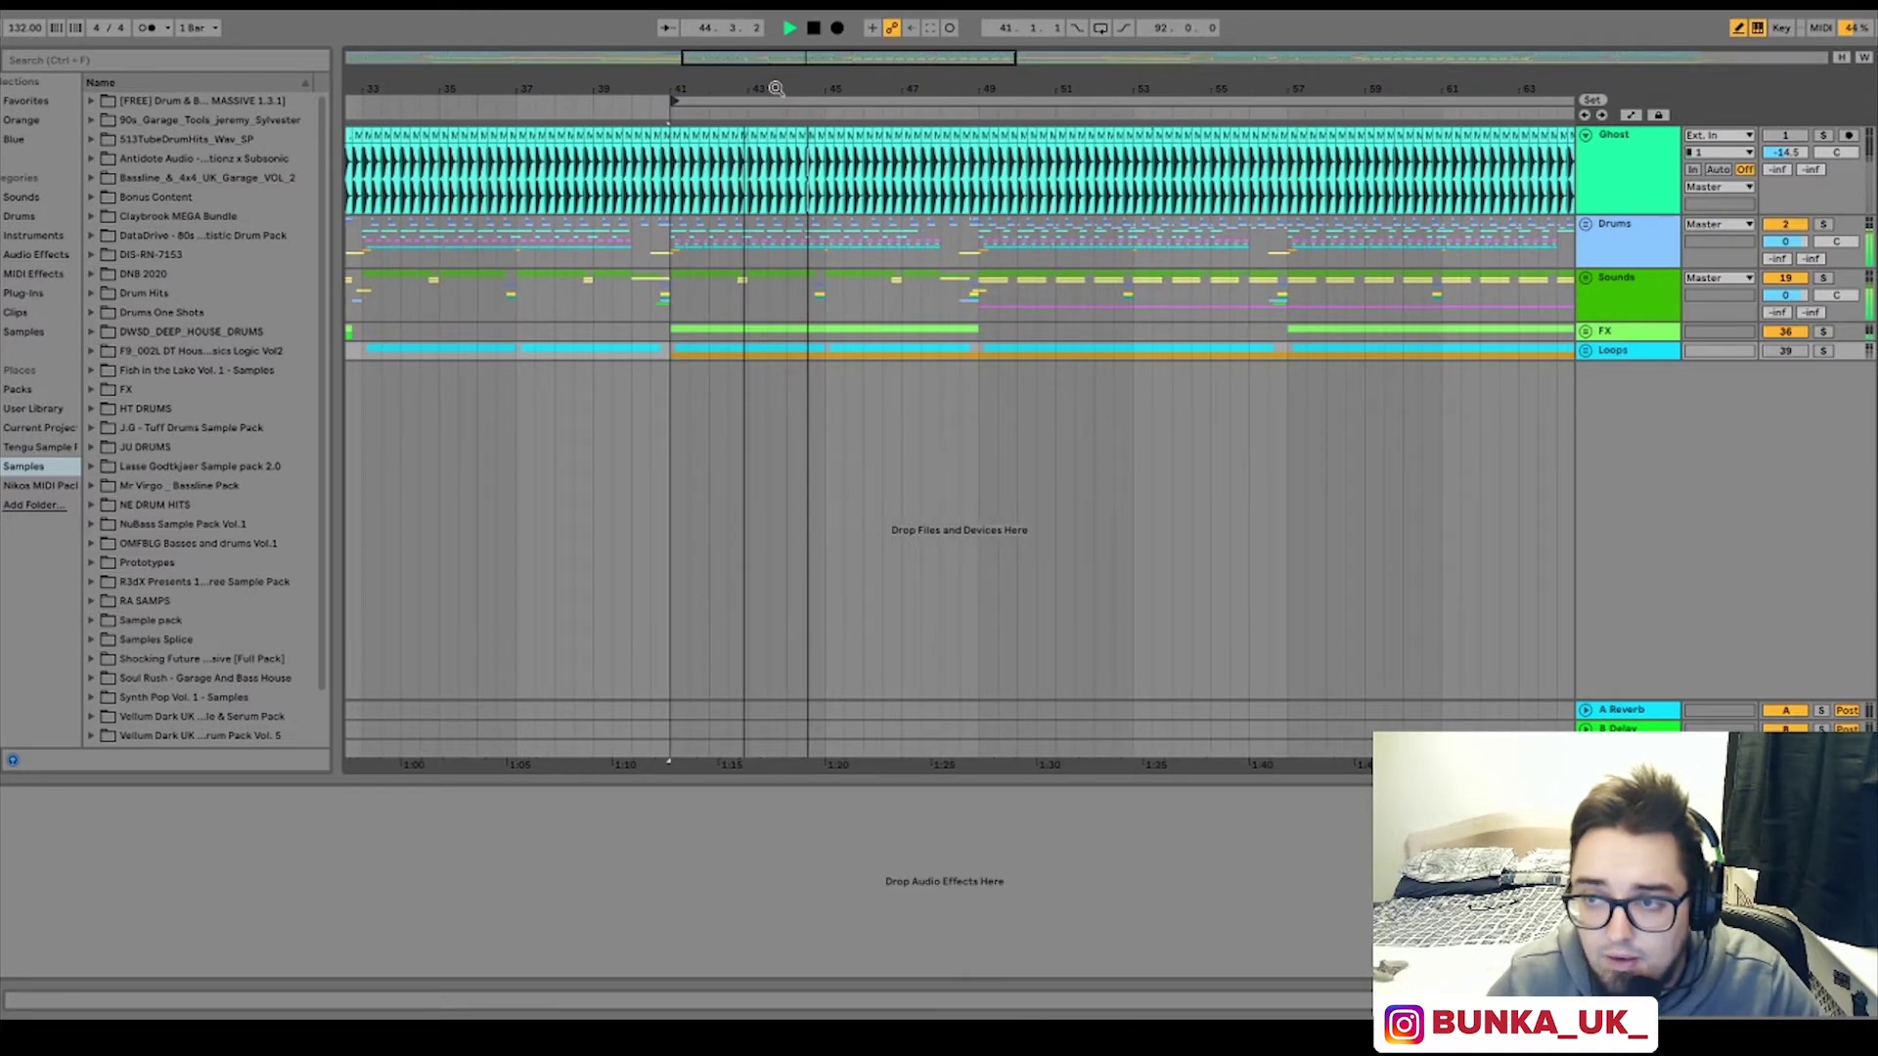
pyautogui.press('space')
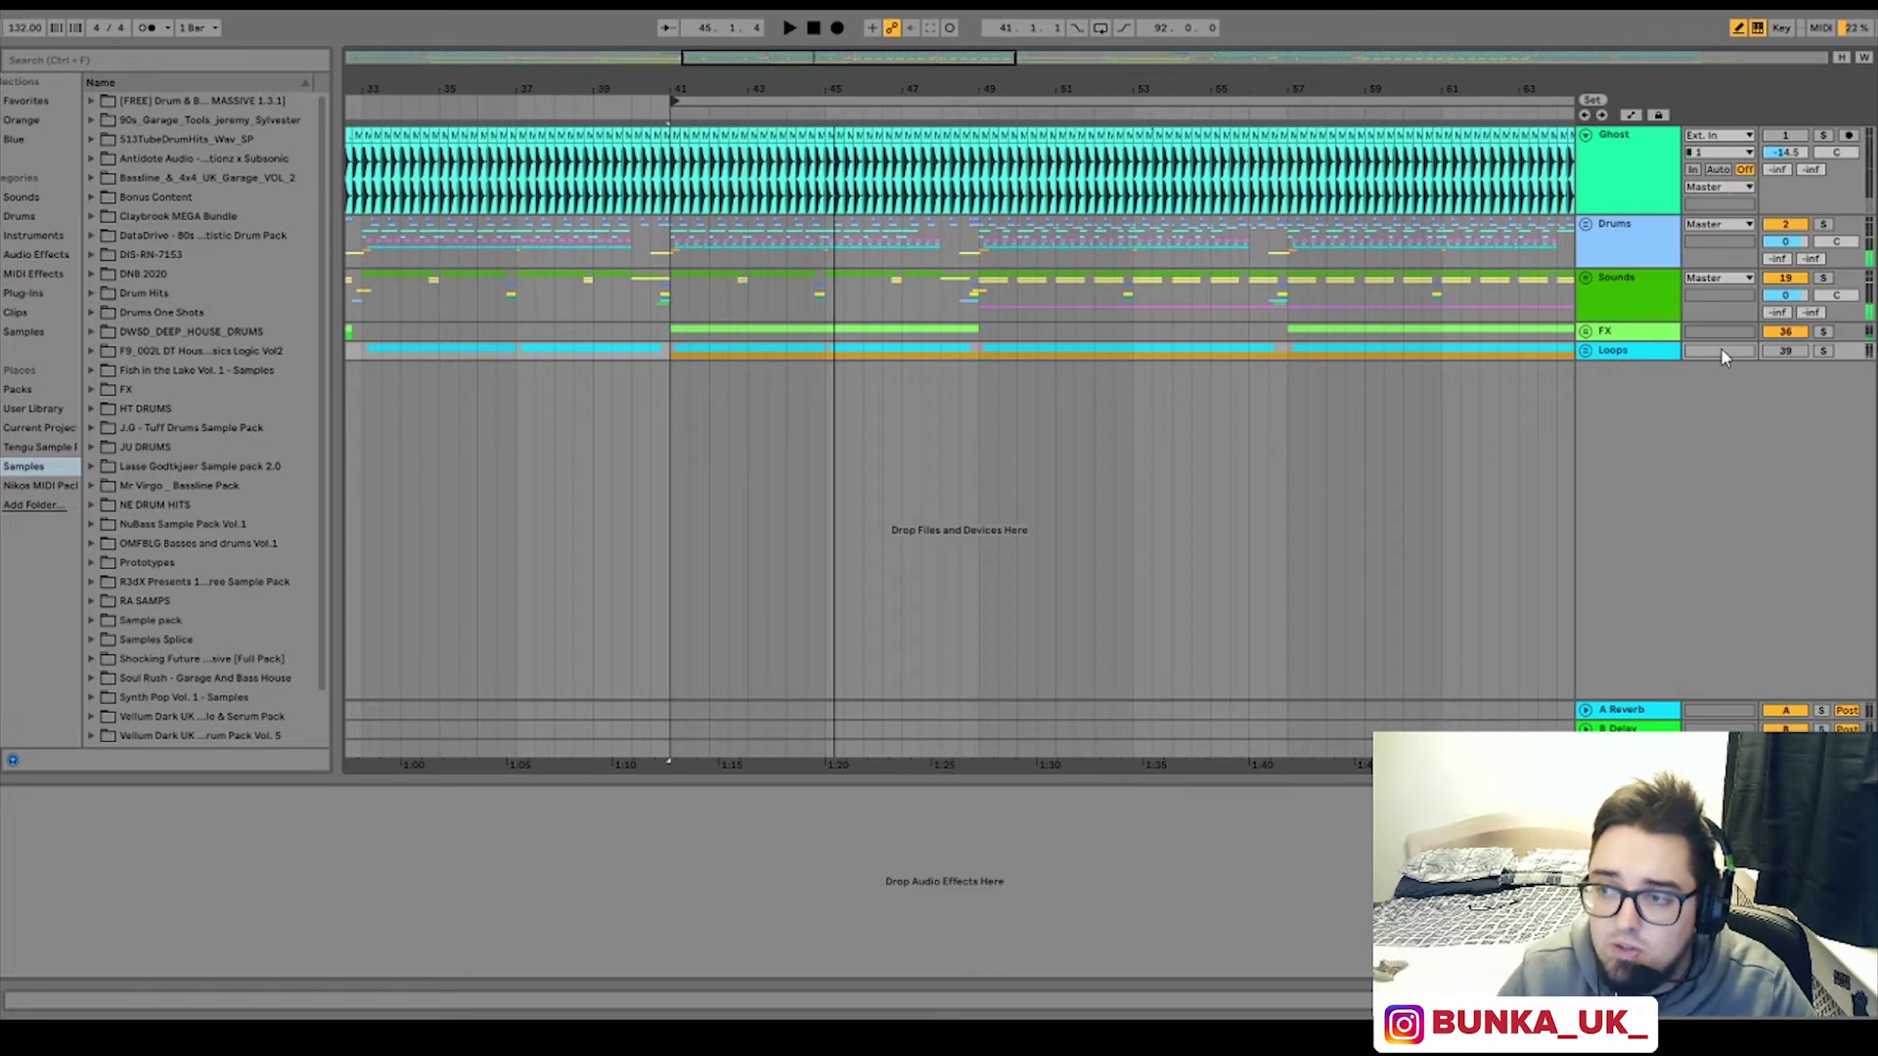
# - Unfold and unmute the Loops group, then solo the AC_SLATER shaker track and audition it from bar 41 with its Glue Compressor displayed
pyautogui.click(1585, 351)
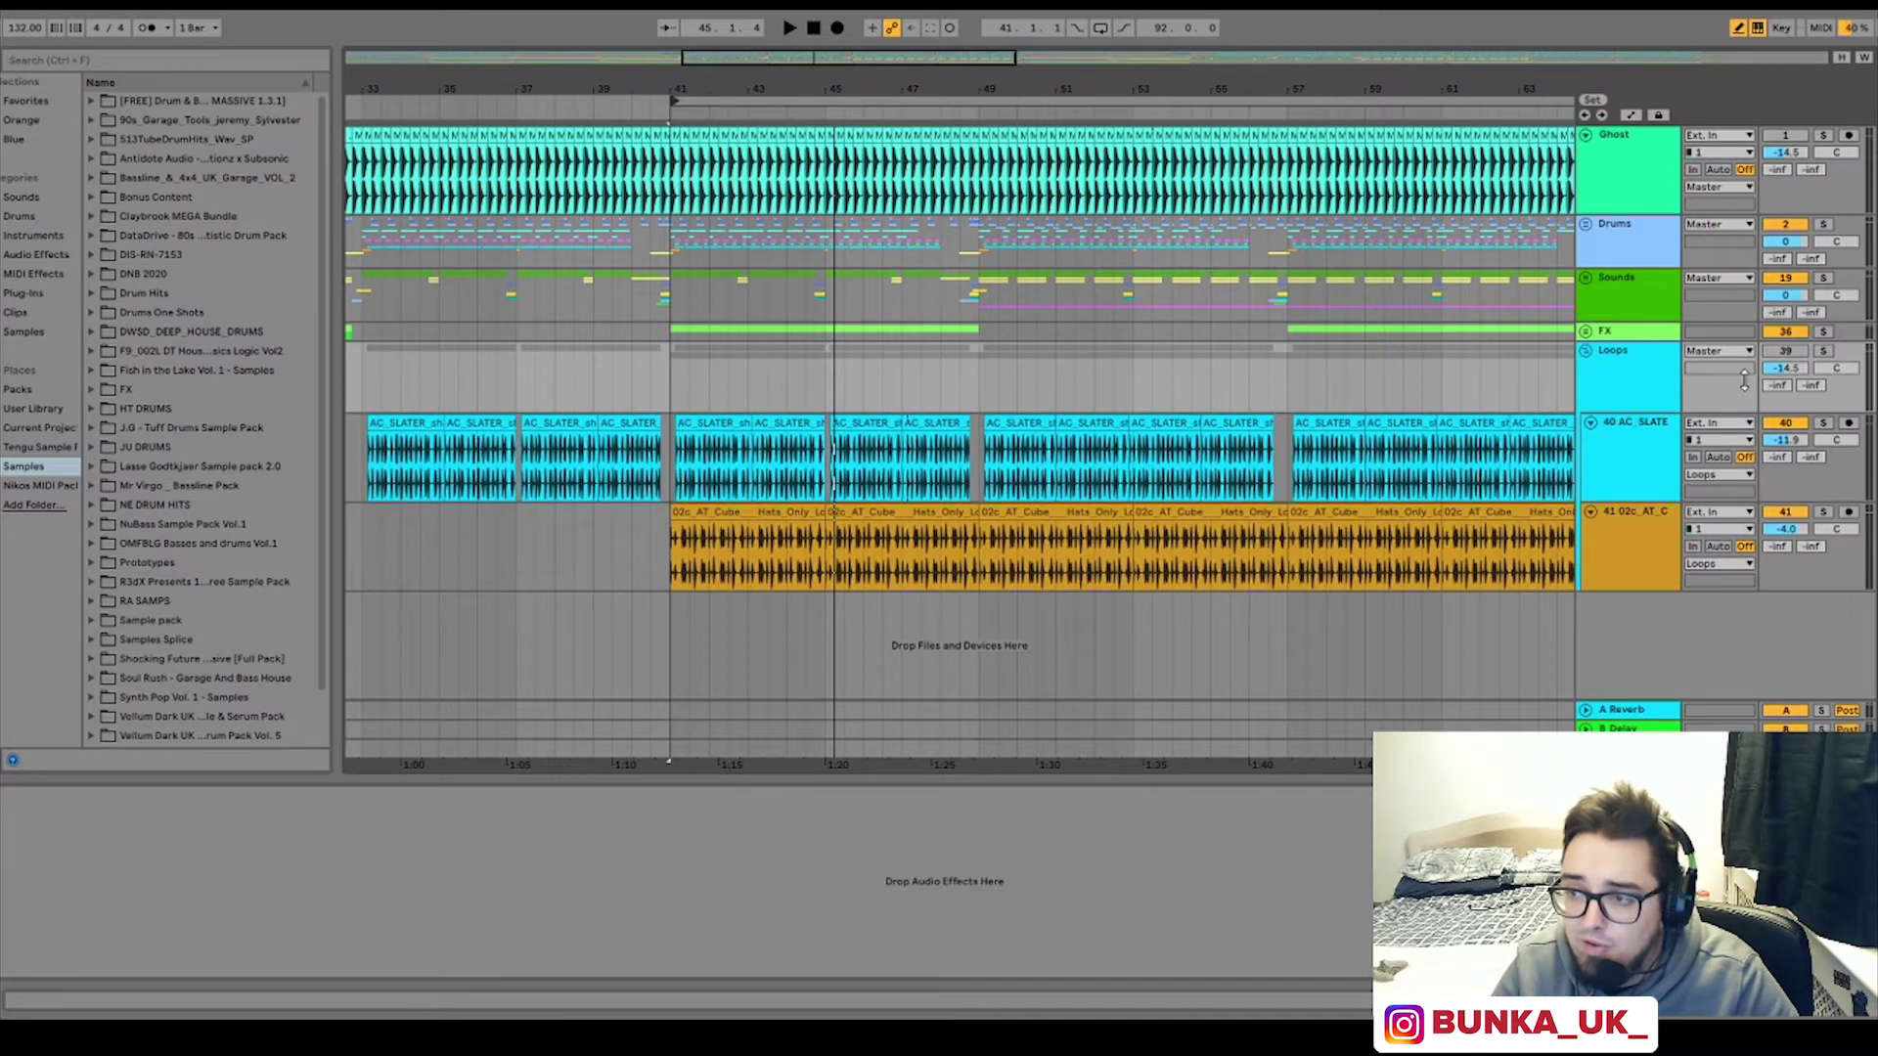
pyautogui.click(1789, 353)
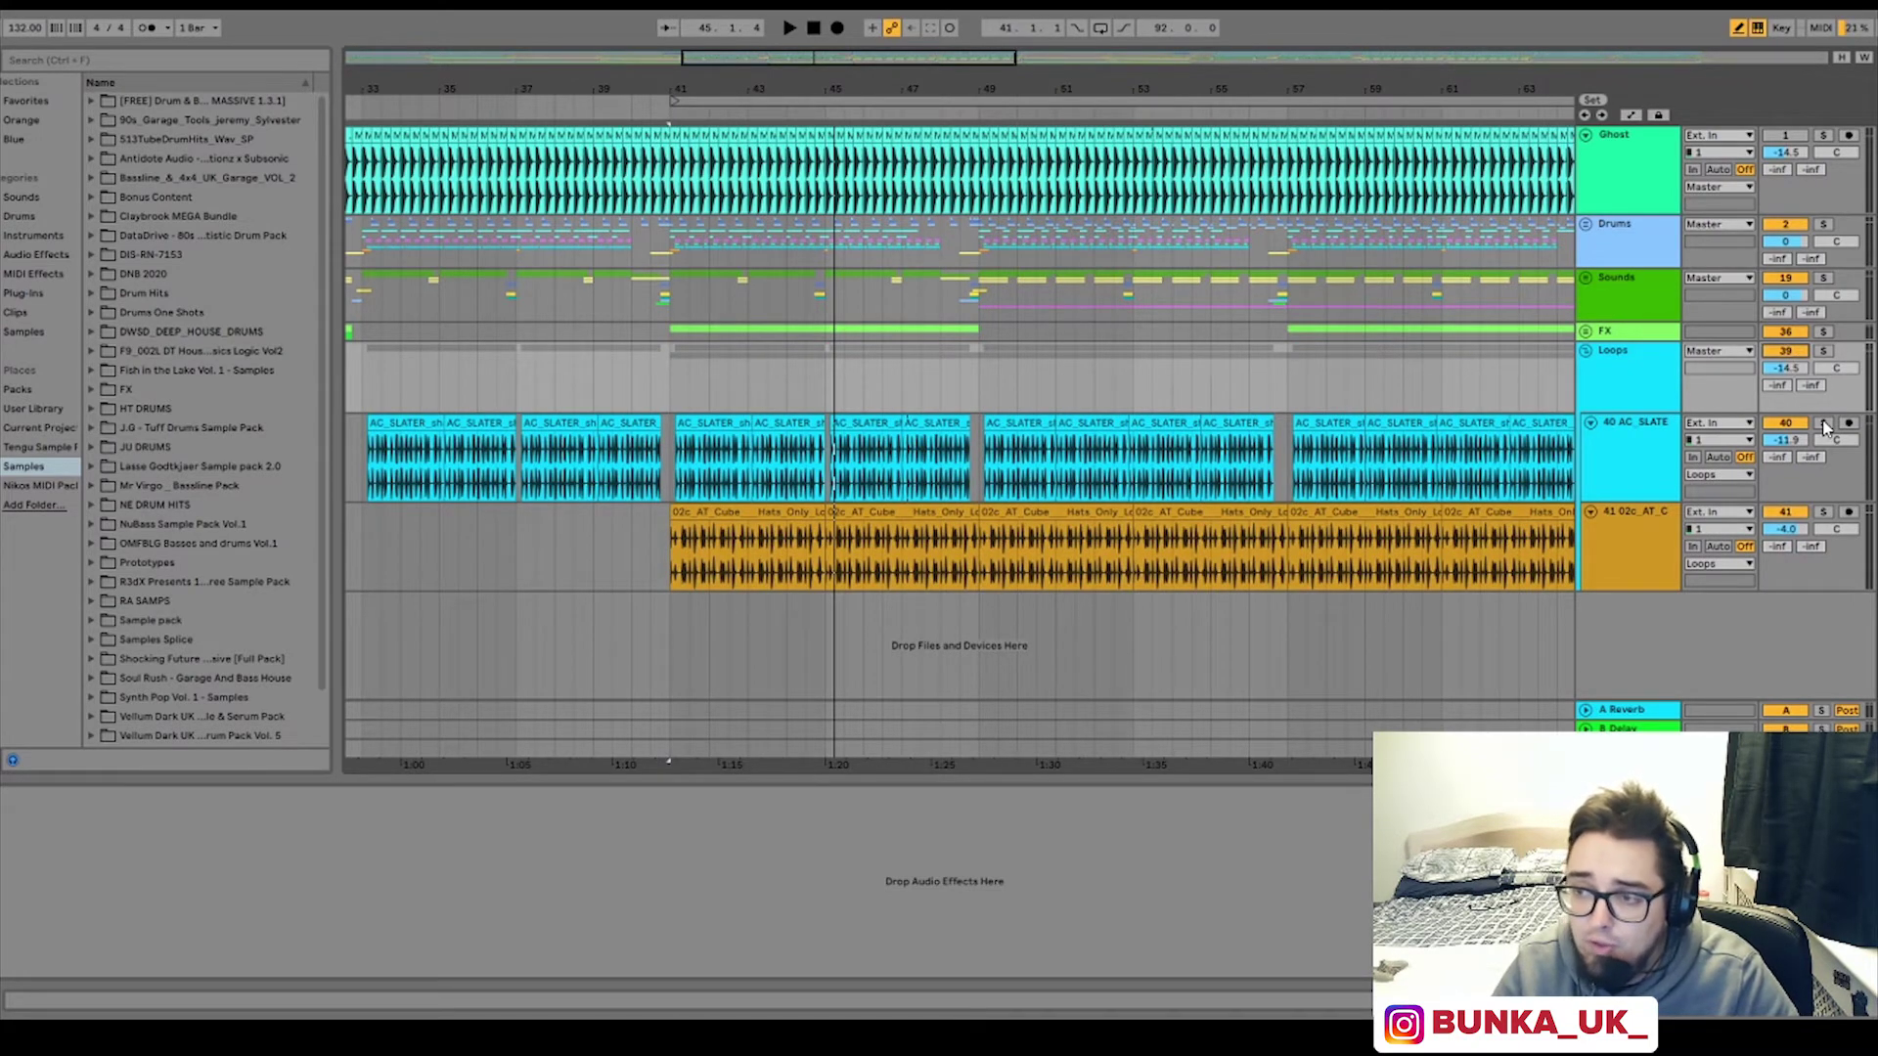
pyautogui.click(1824, 424)
pyautogui.press('space')
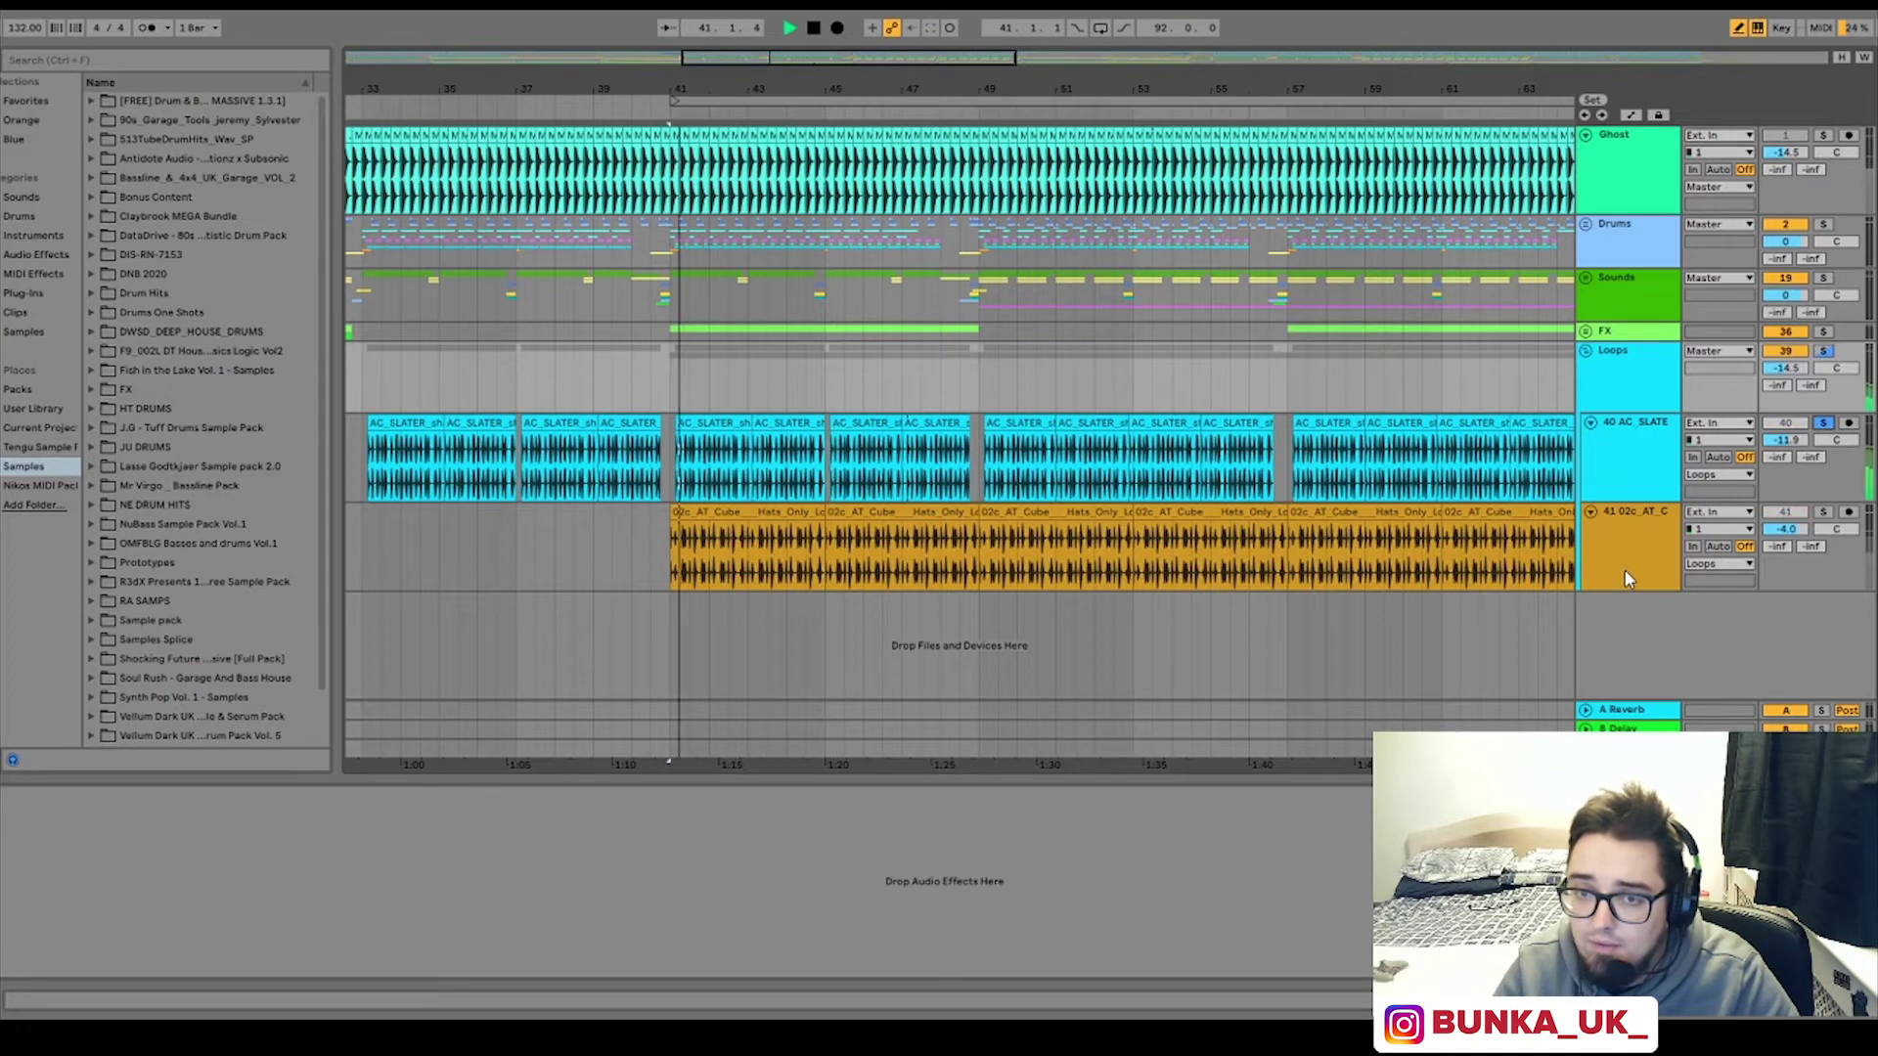
pyautogui.click(1647, 432)
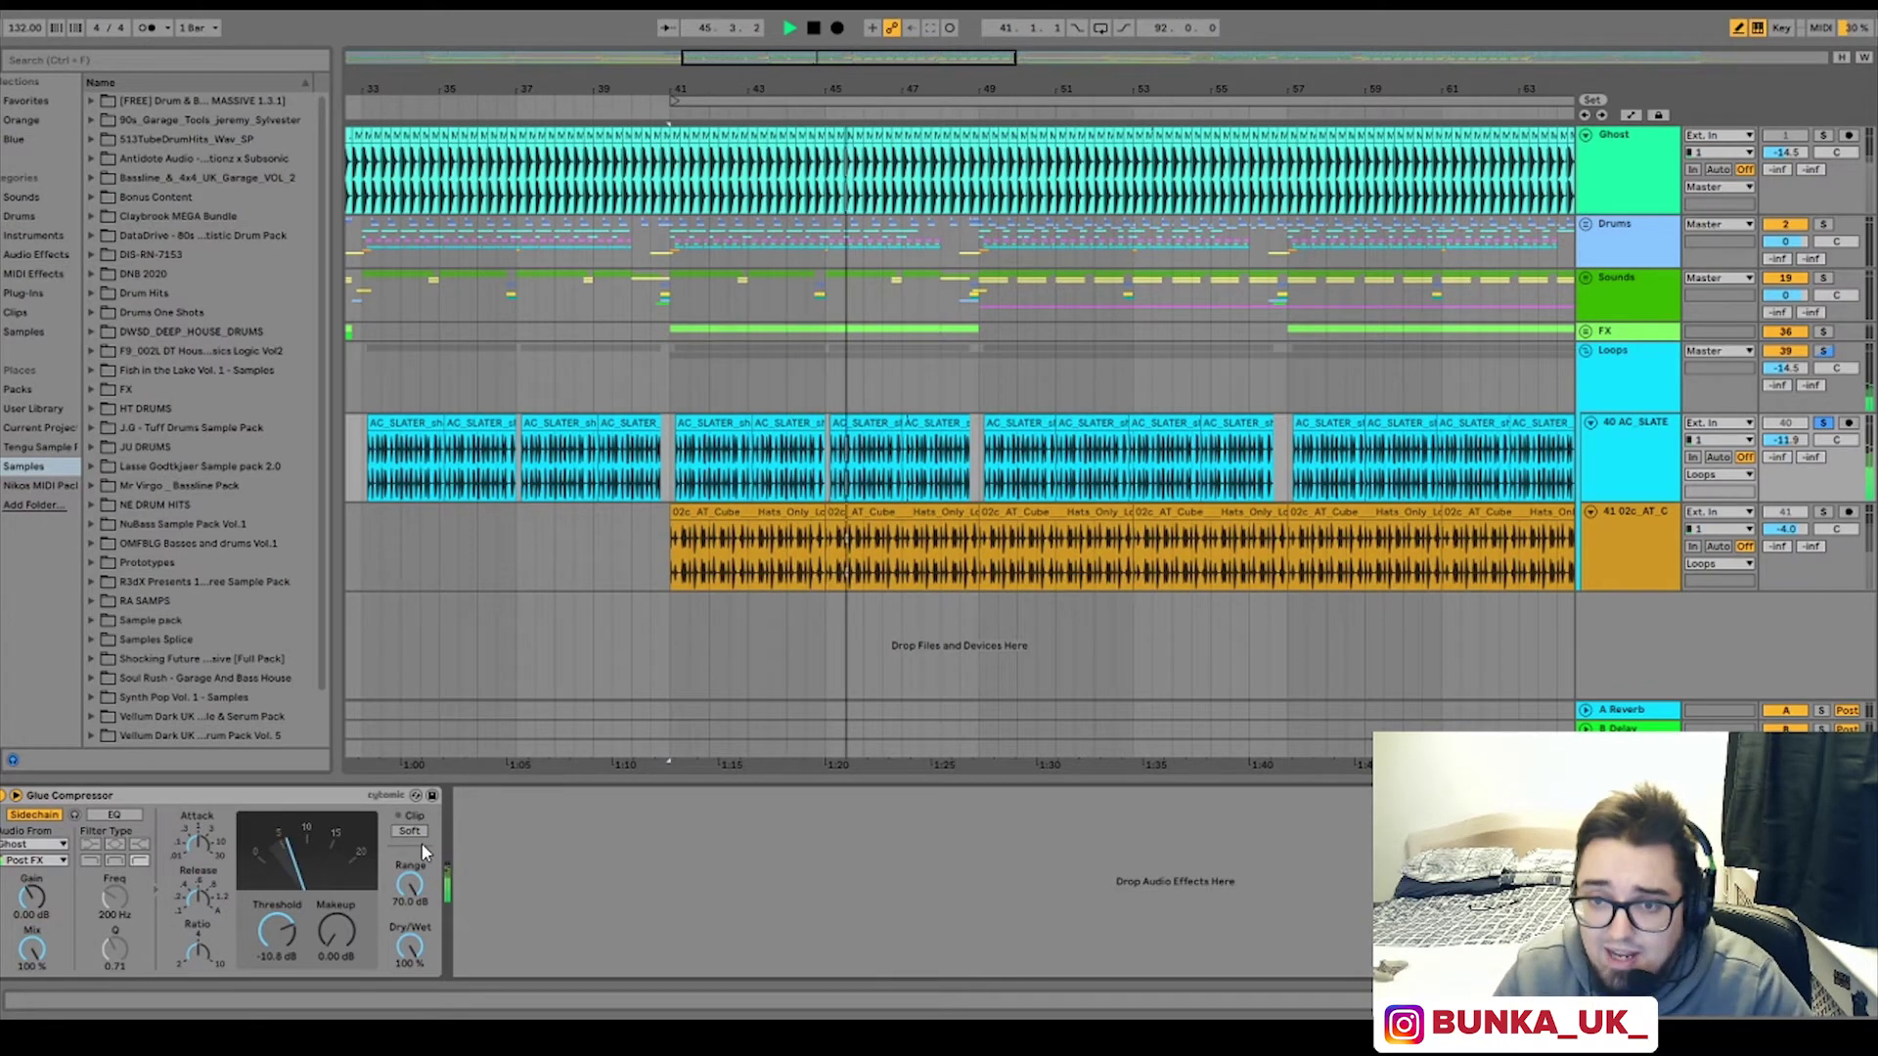
pyautogui.press('space')
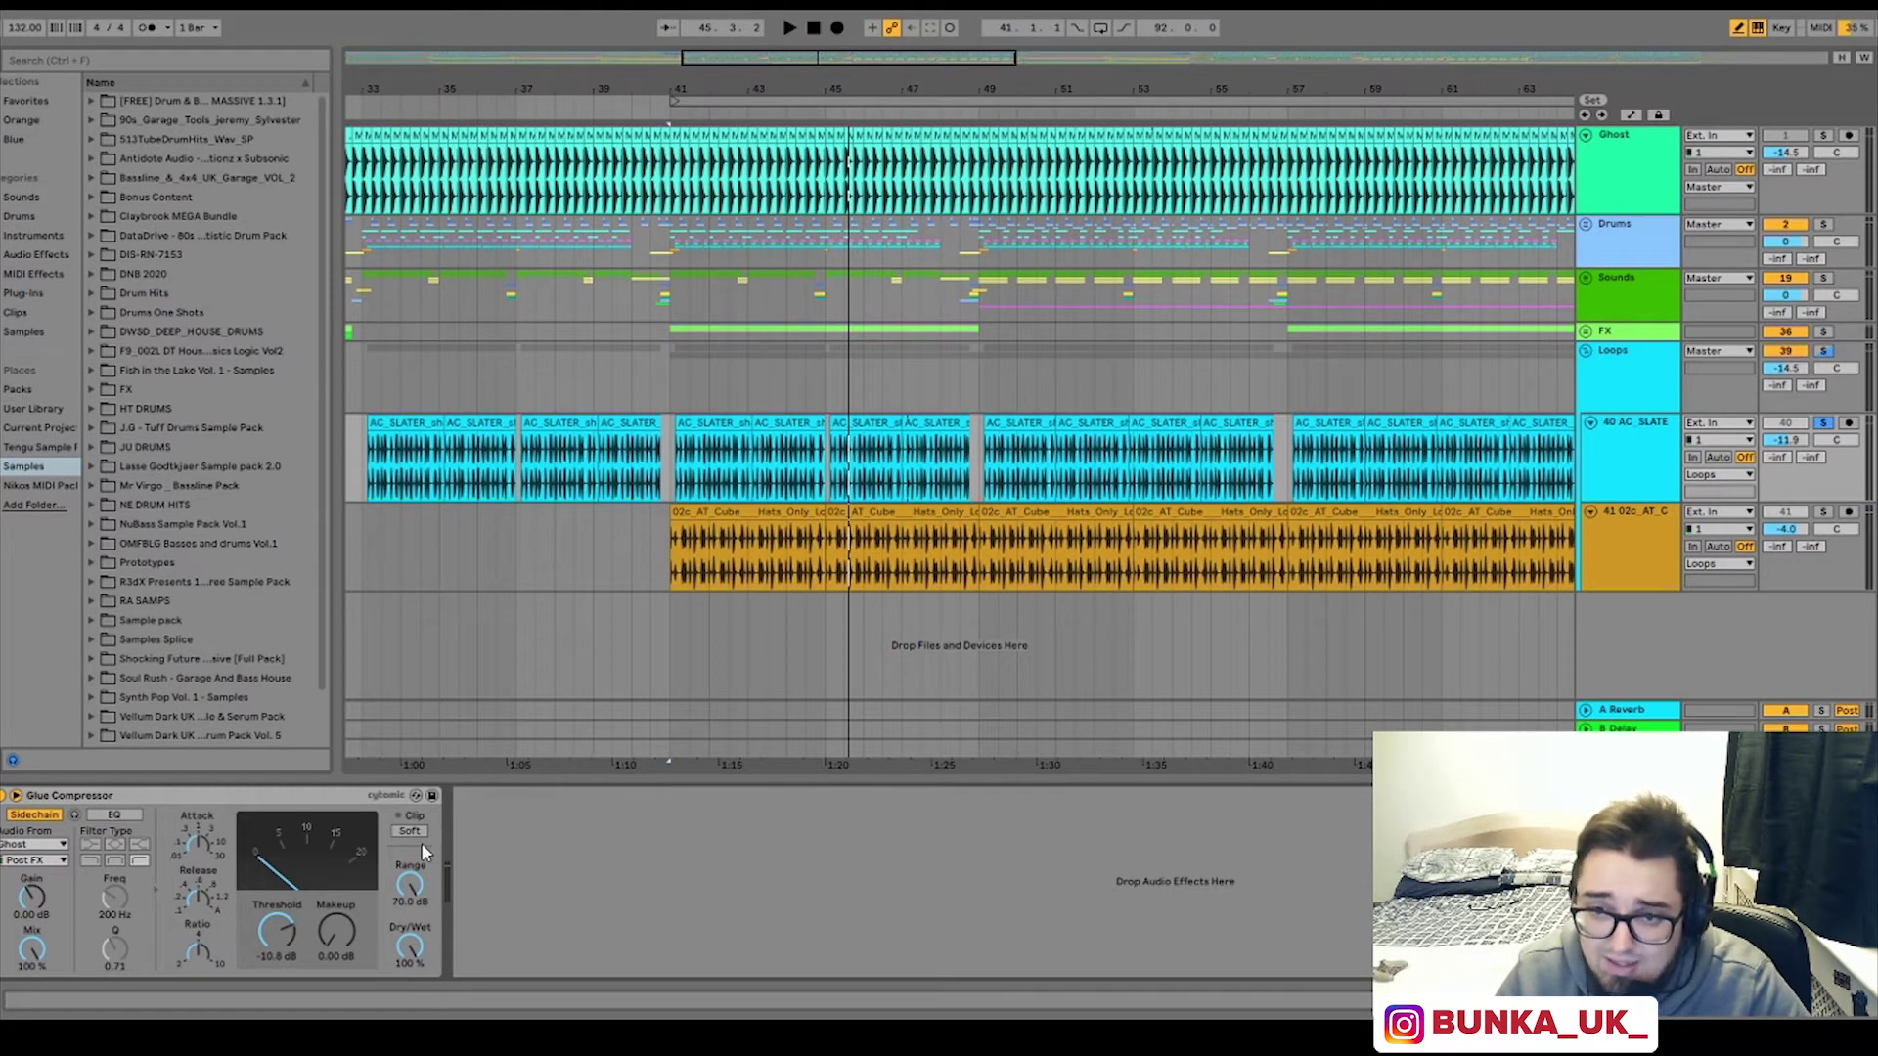
# - Switch the solo from the shaker track to the Cube hats loop track, audition it from bar 41, and clear the solo
pyautogui.keyDown('ctrl'); pyautogui.click(1823, 514); pyautogui.keyUp('ctrl')
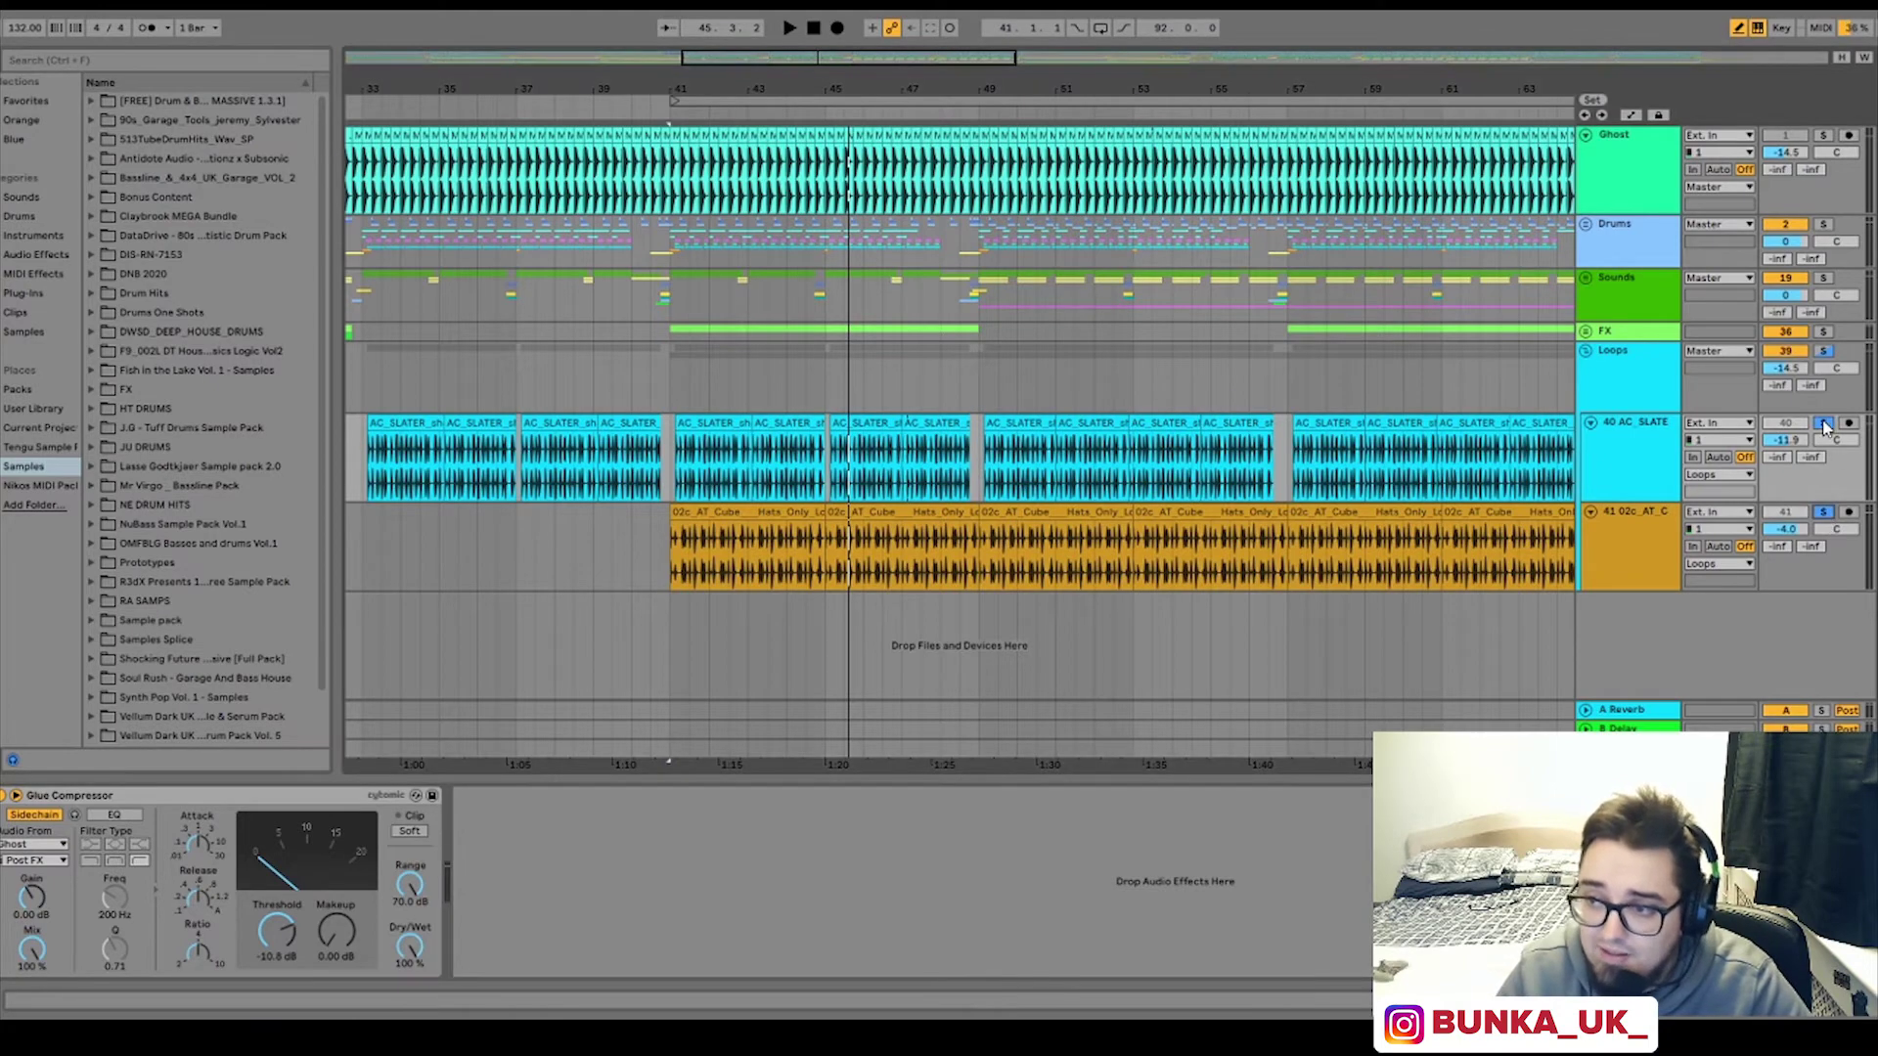
pyautogui.click(1824, 424)
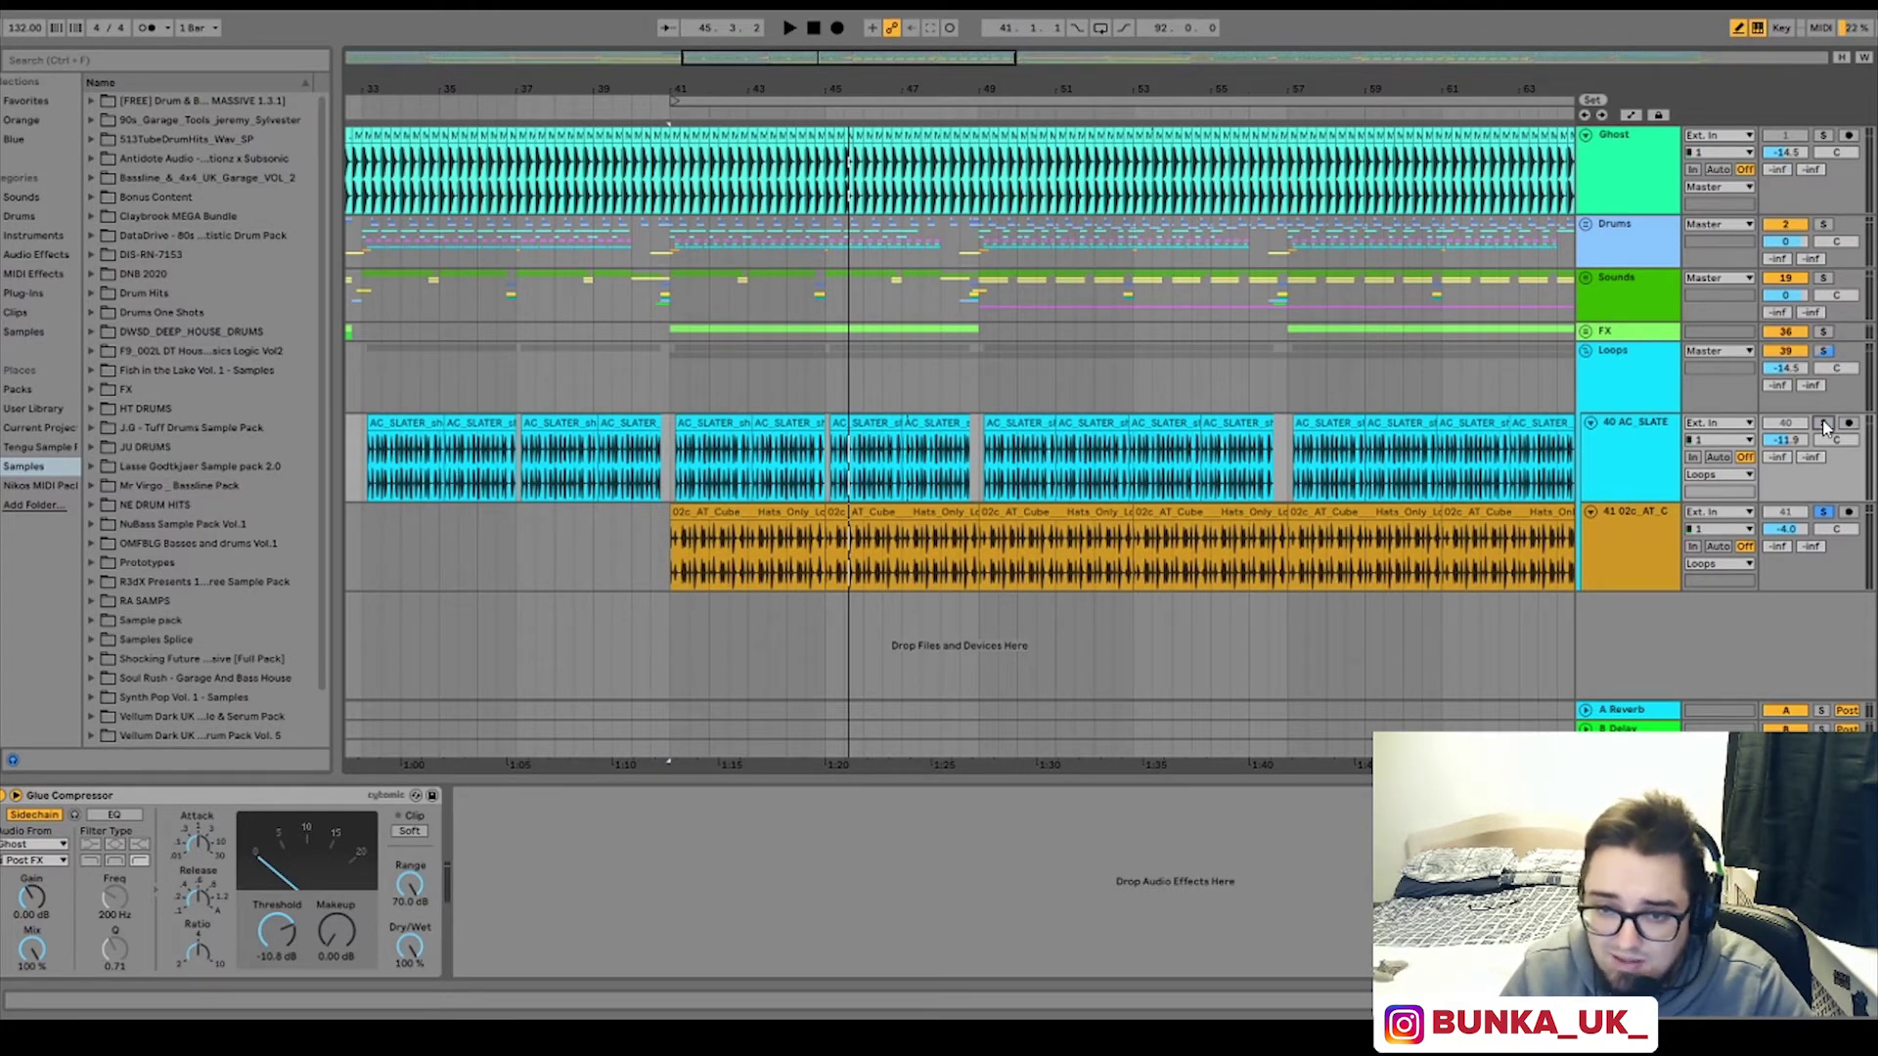
pyautogui.press('space')
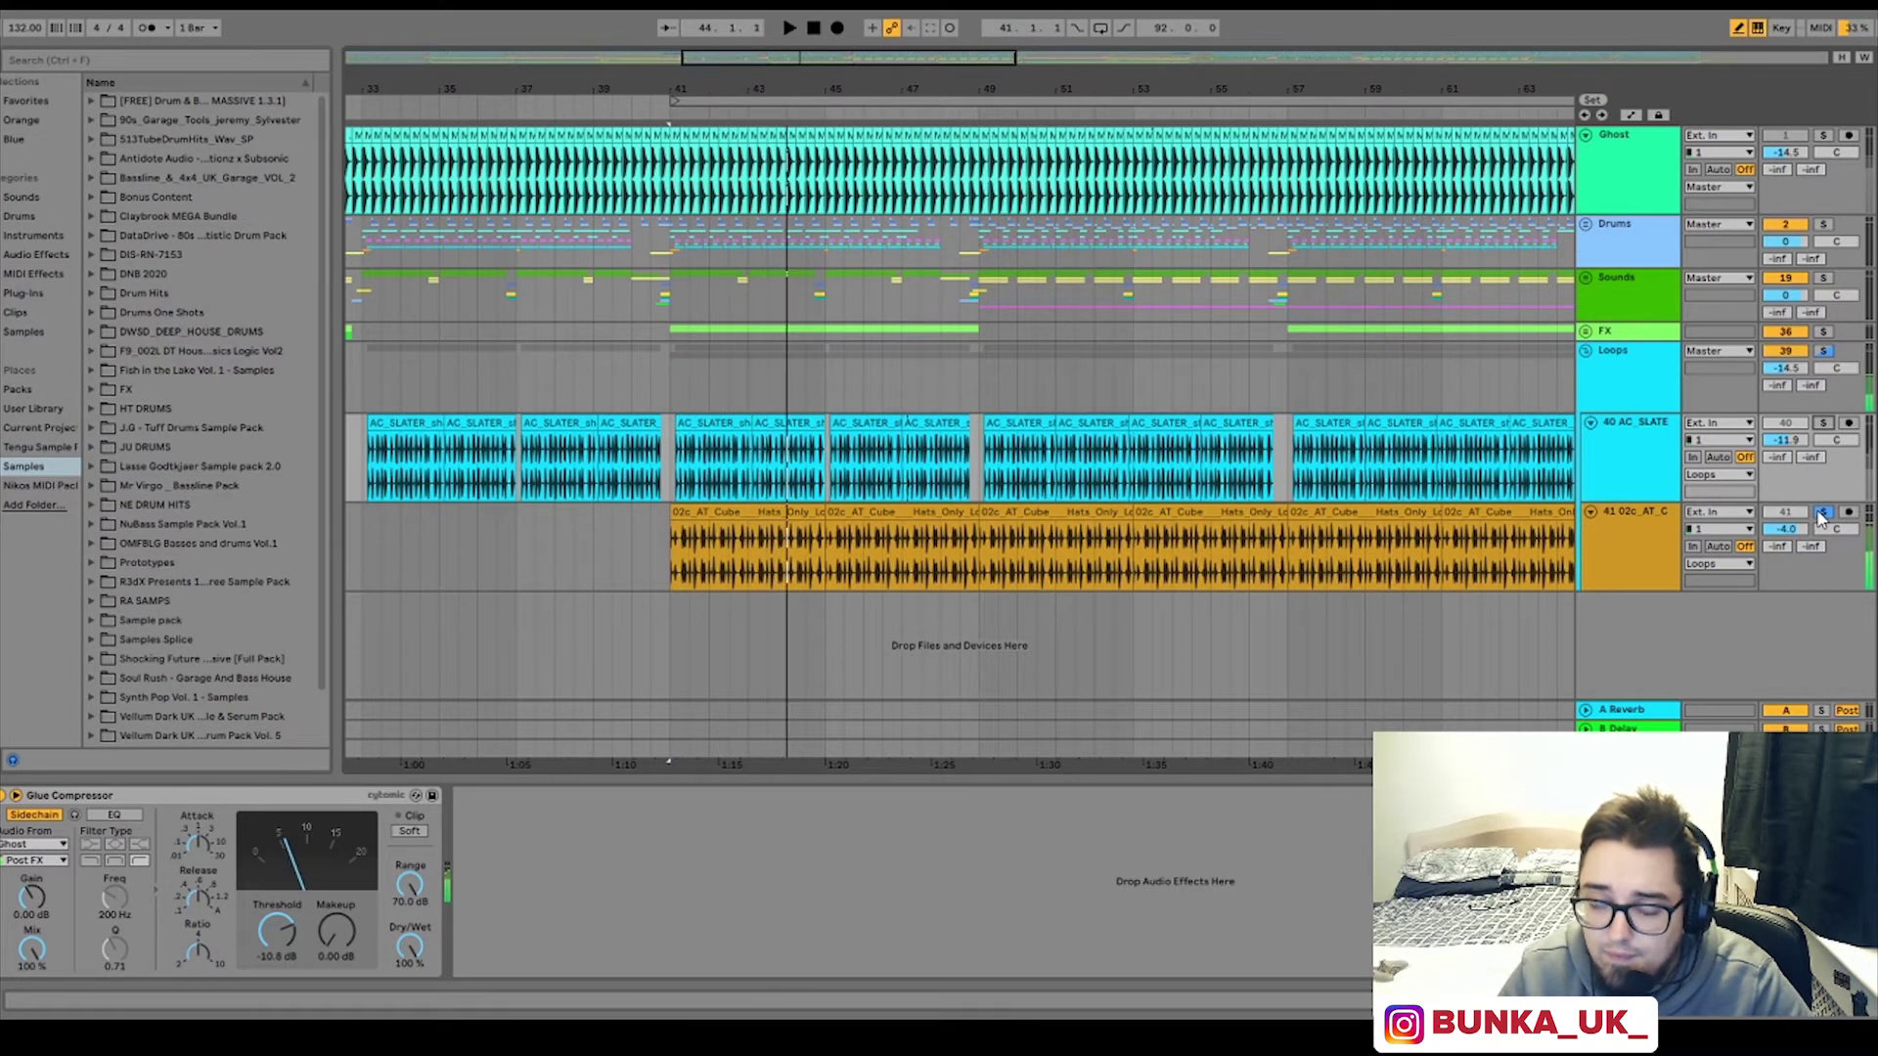
pyautogui.click(1821, 515)
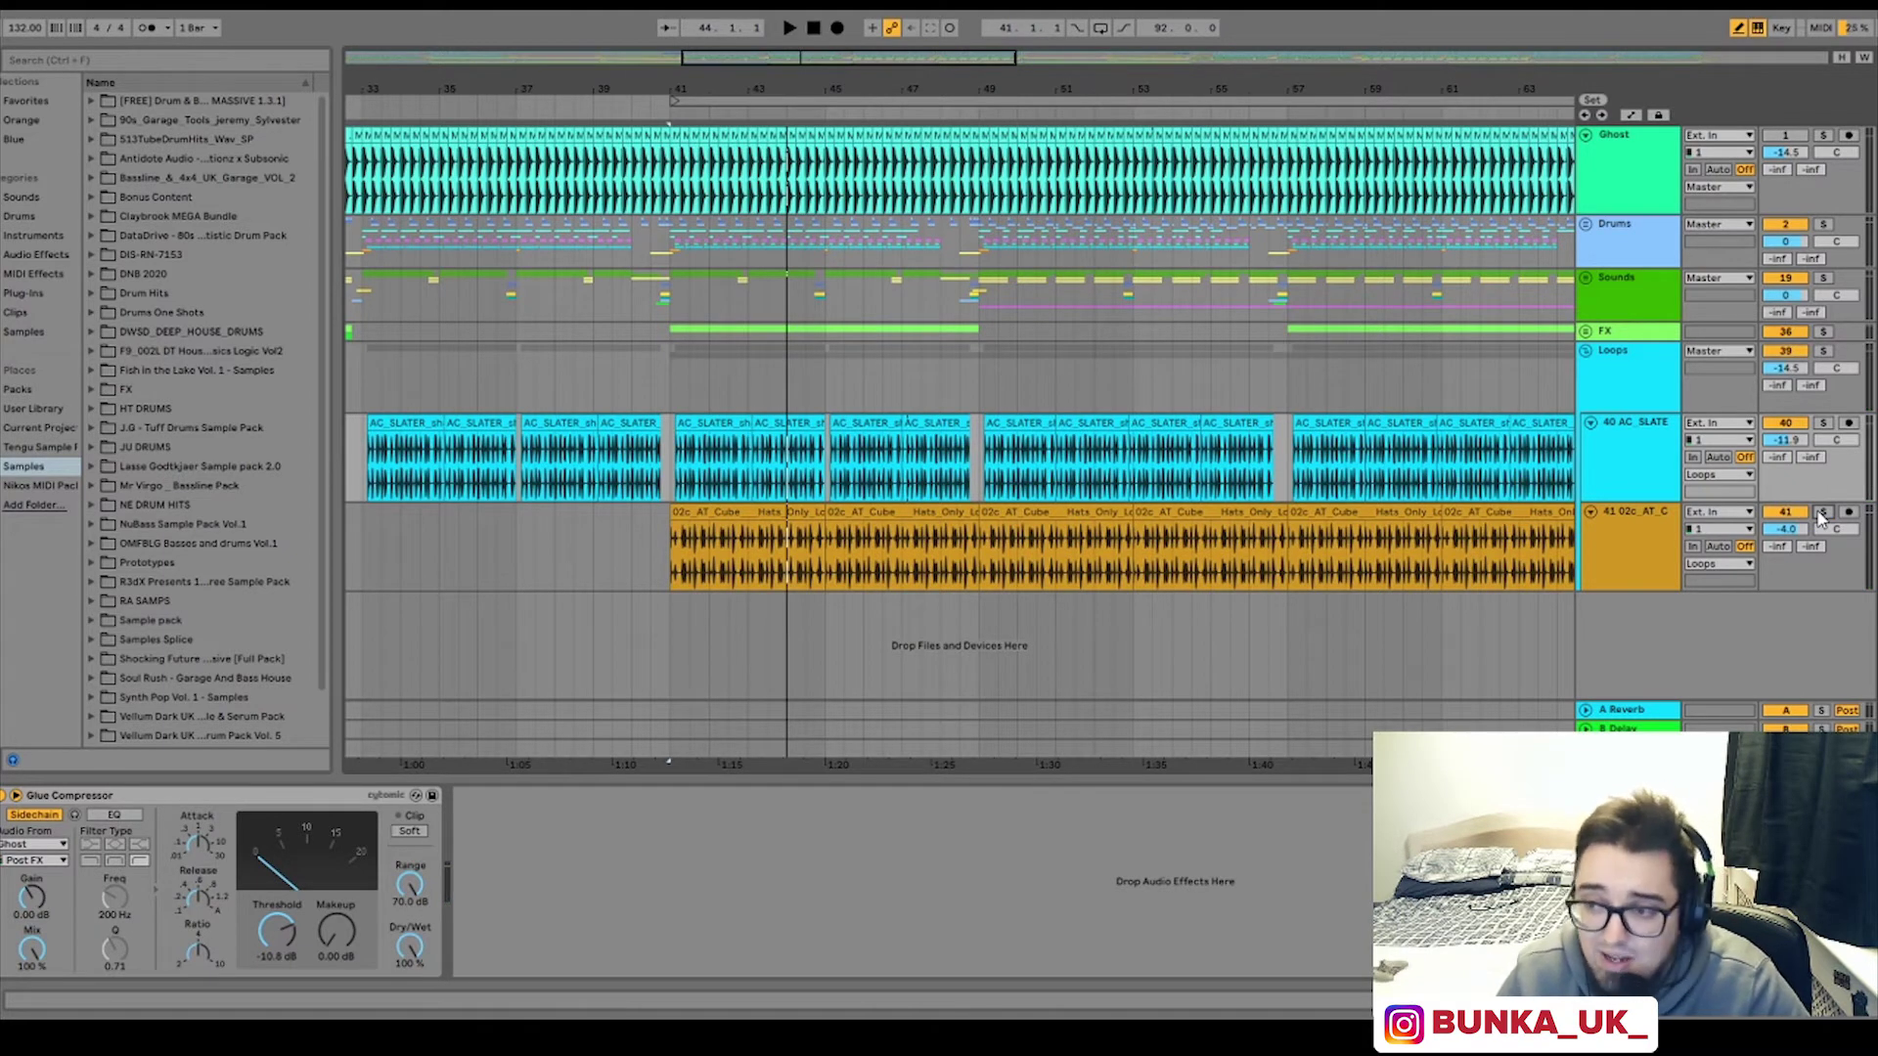
# - Solo the Drums group together with the loop tracks and listen to how they combine from bar 41
pyautogui.click(1823, 224)
pyautogui.click(1823, 422)
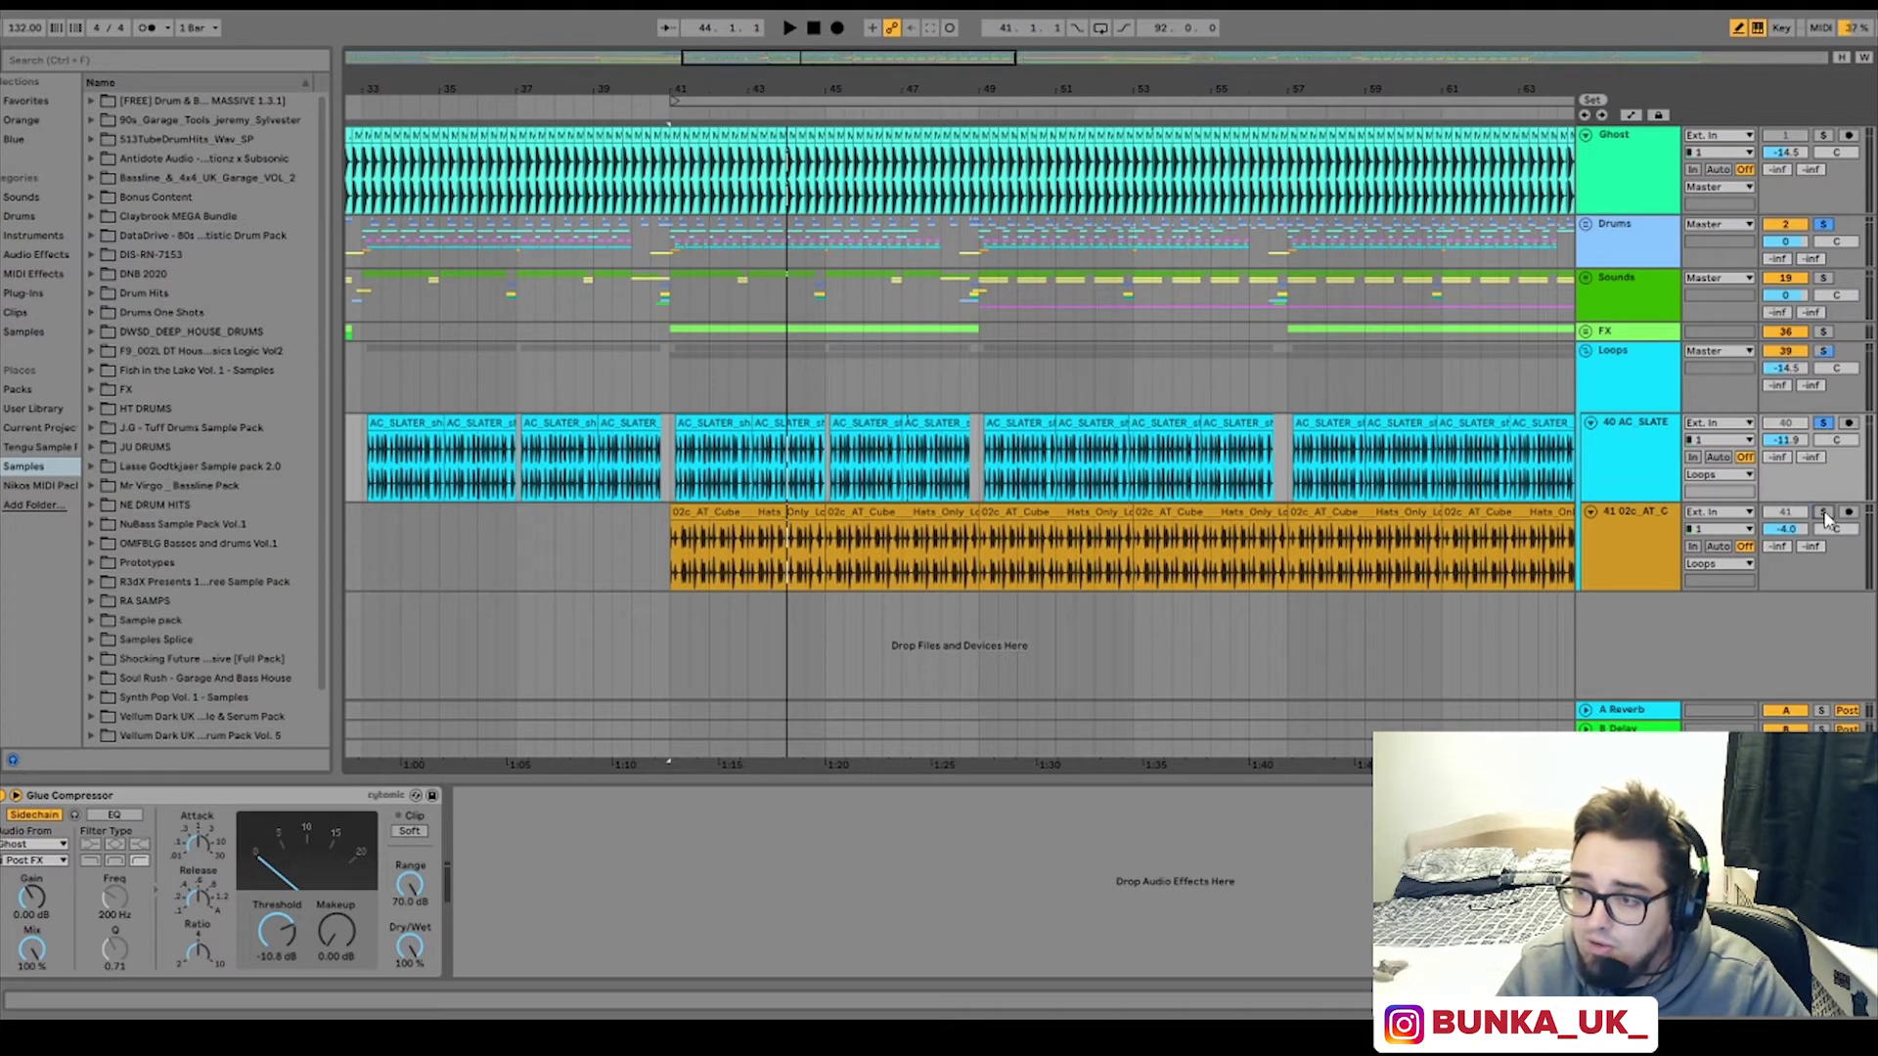
pyautogui.press('space')
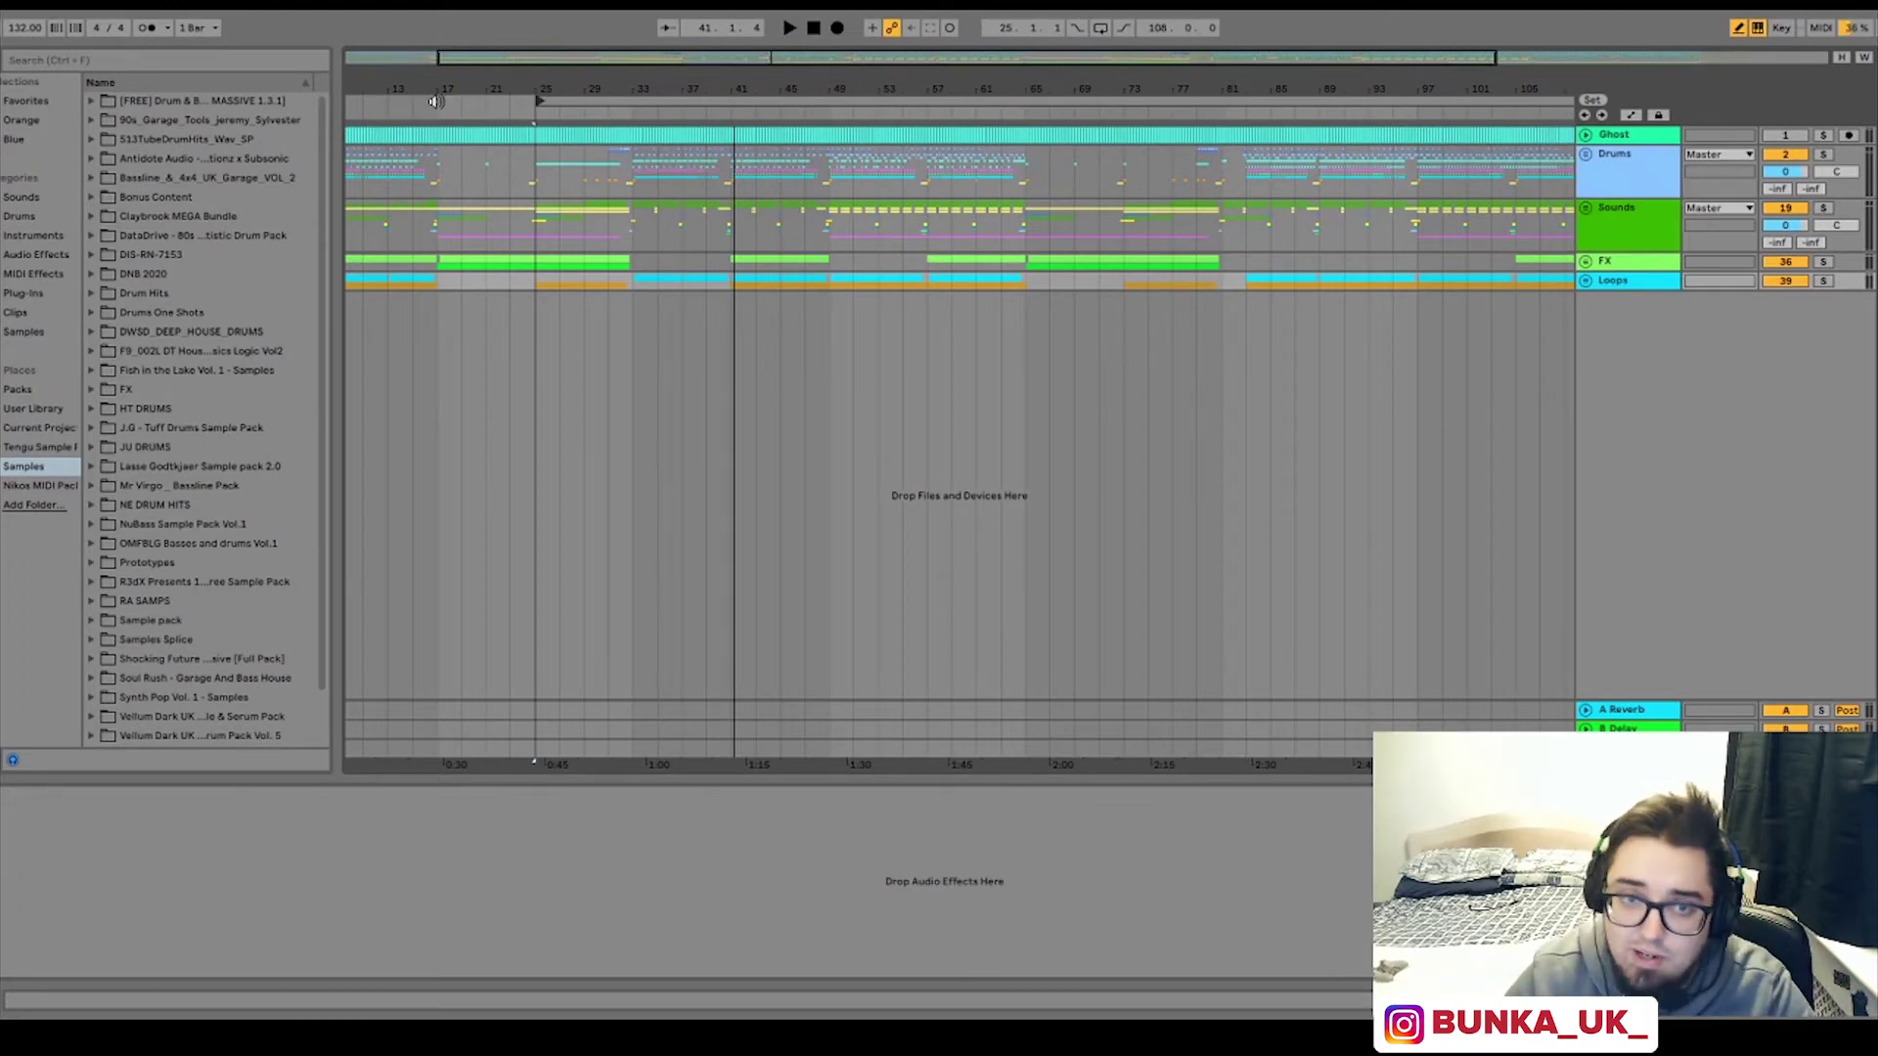
# - Play the full arrangement from bar 1
pyautogui.moveTo(526, 95); pyautogui.dragTo(337, 103)
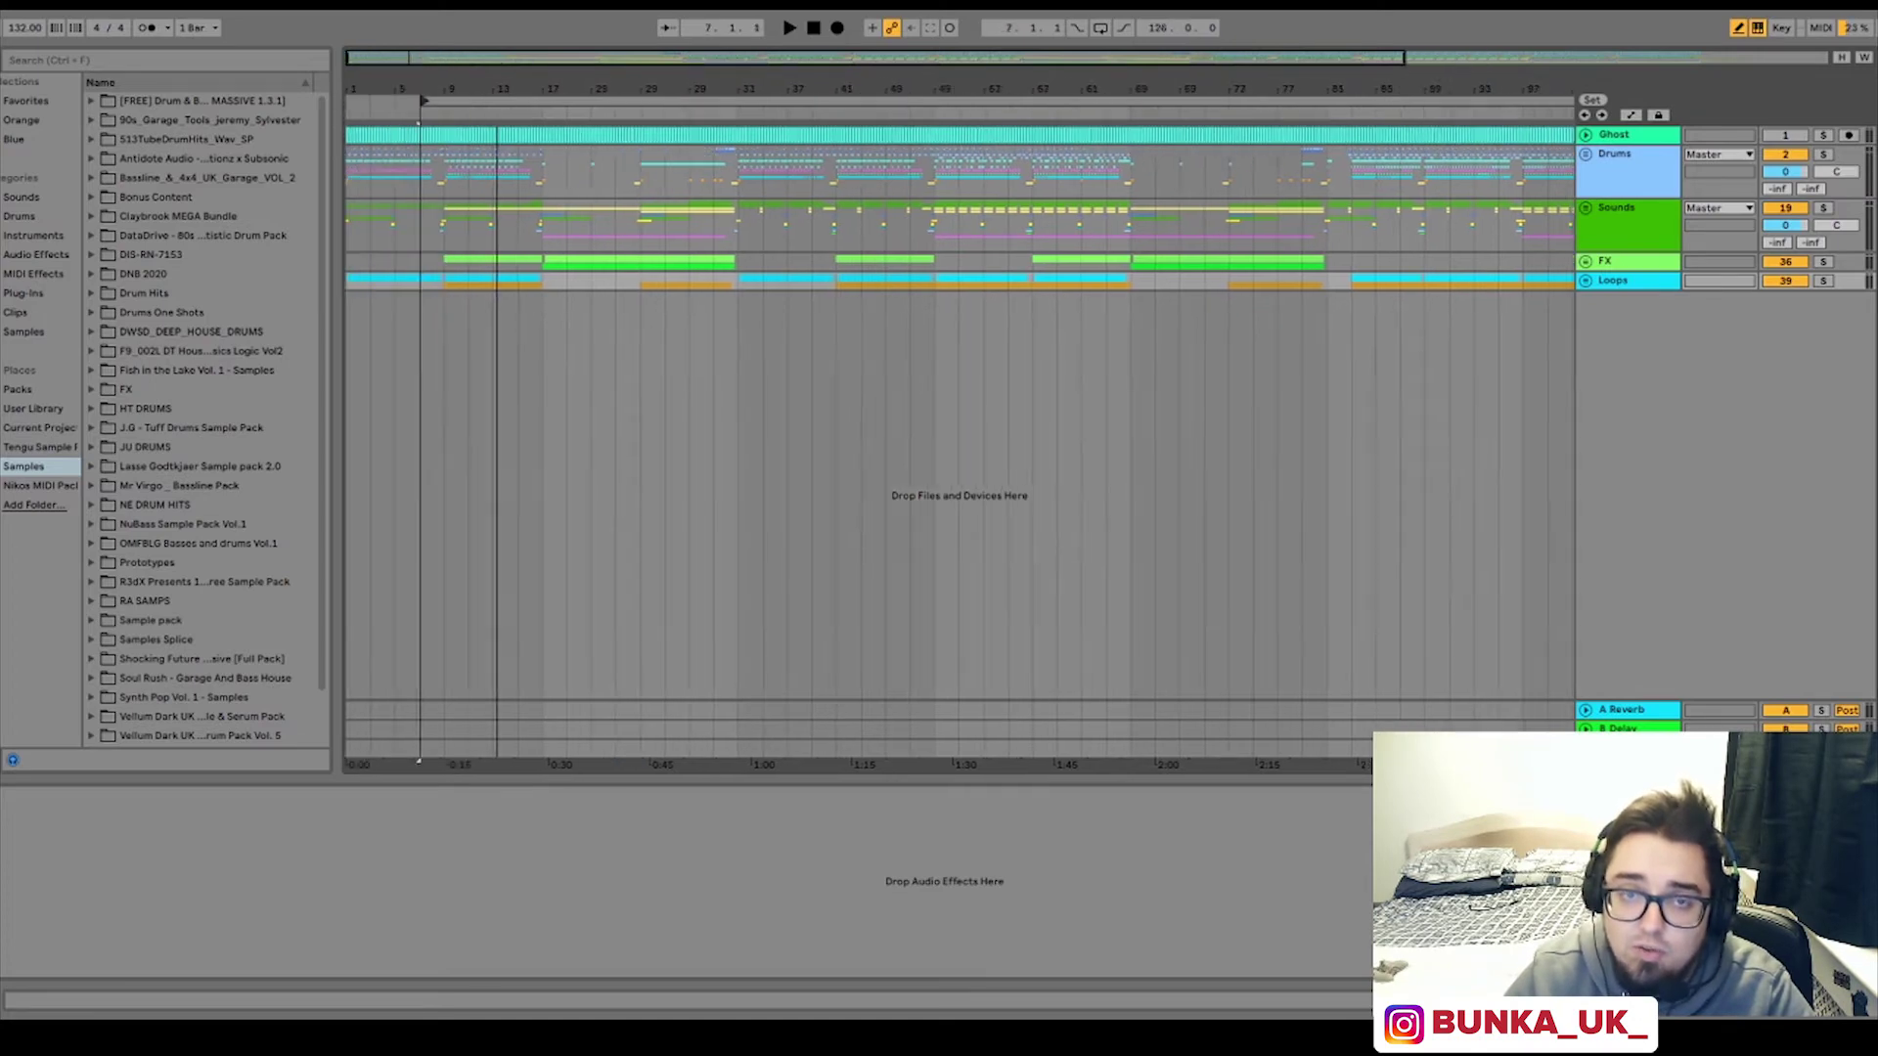
pyautogui.press('space')
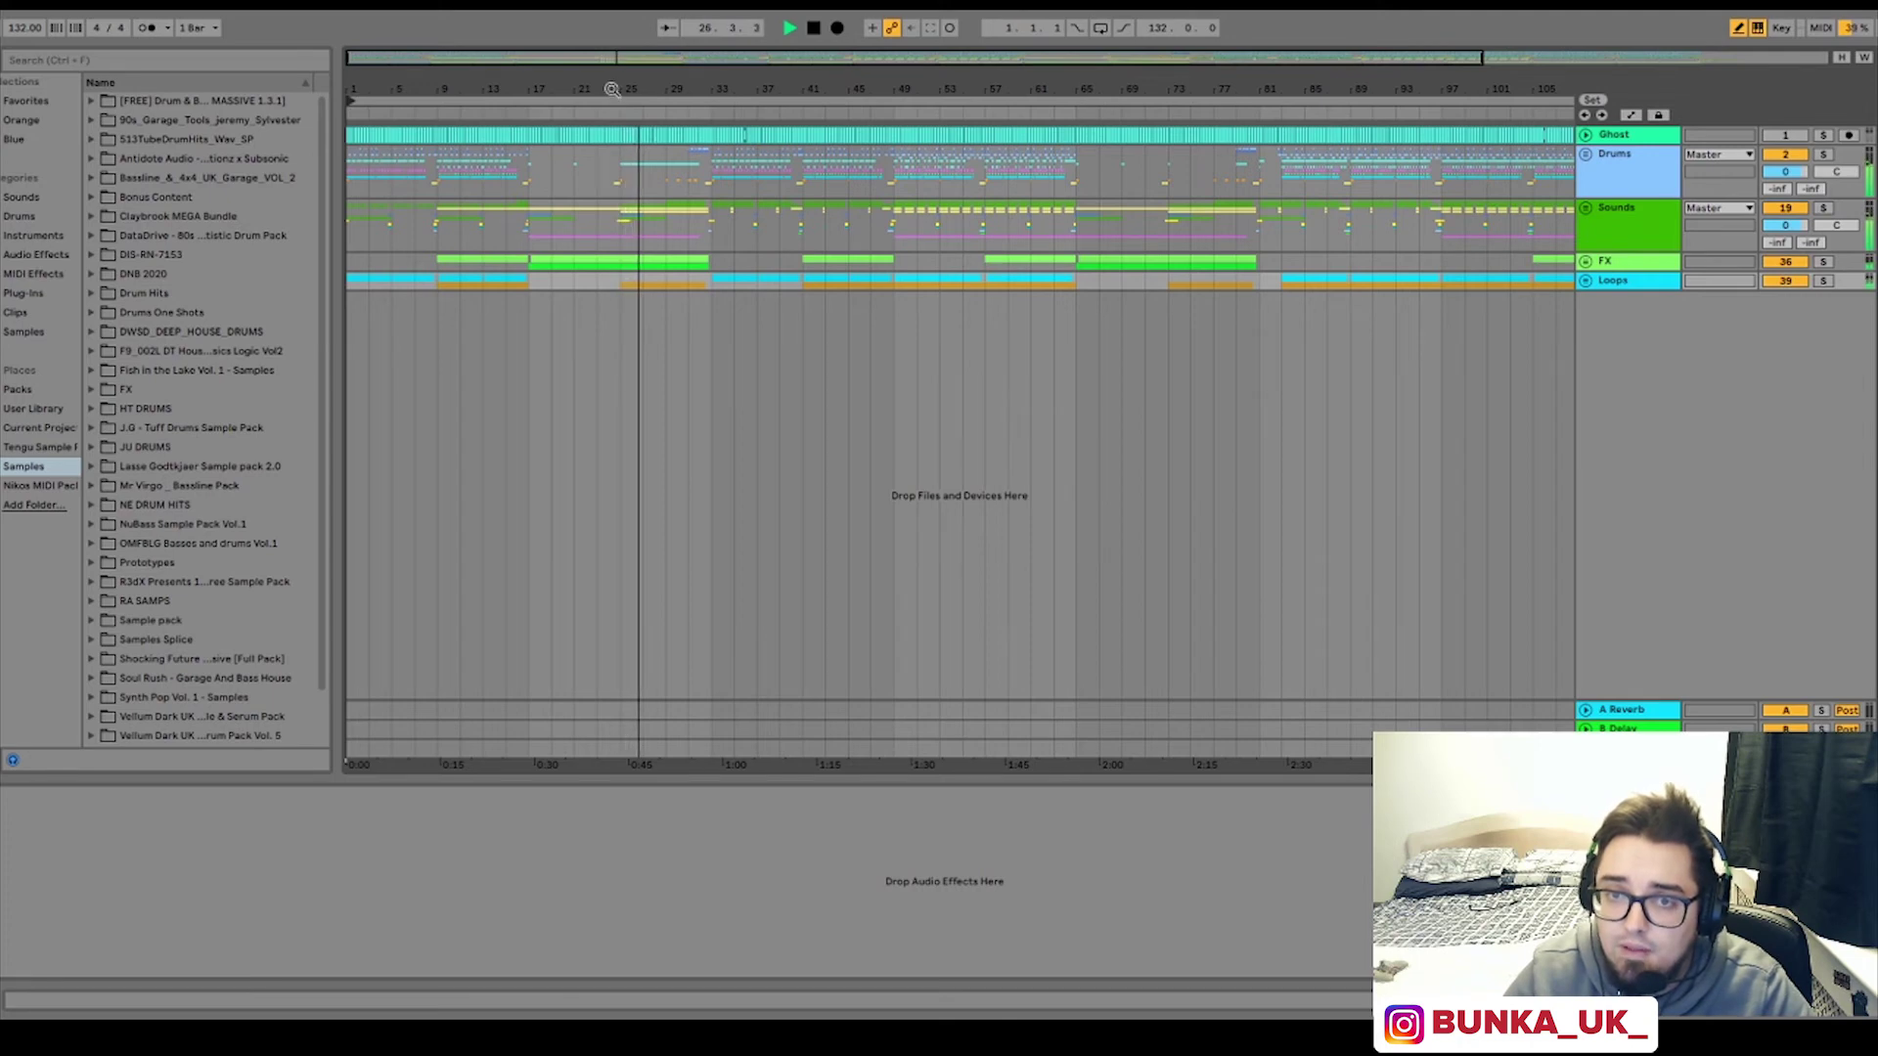
# - Unfold the Loops group and examine how the shaker and hat loop clips are arranged while the track plays
pyautogui.click(1634, 283)
pyautogui.press('Right')
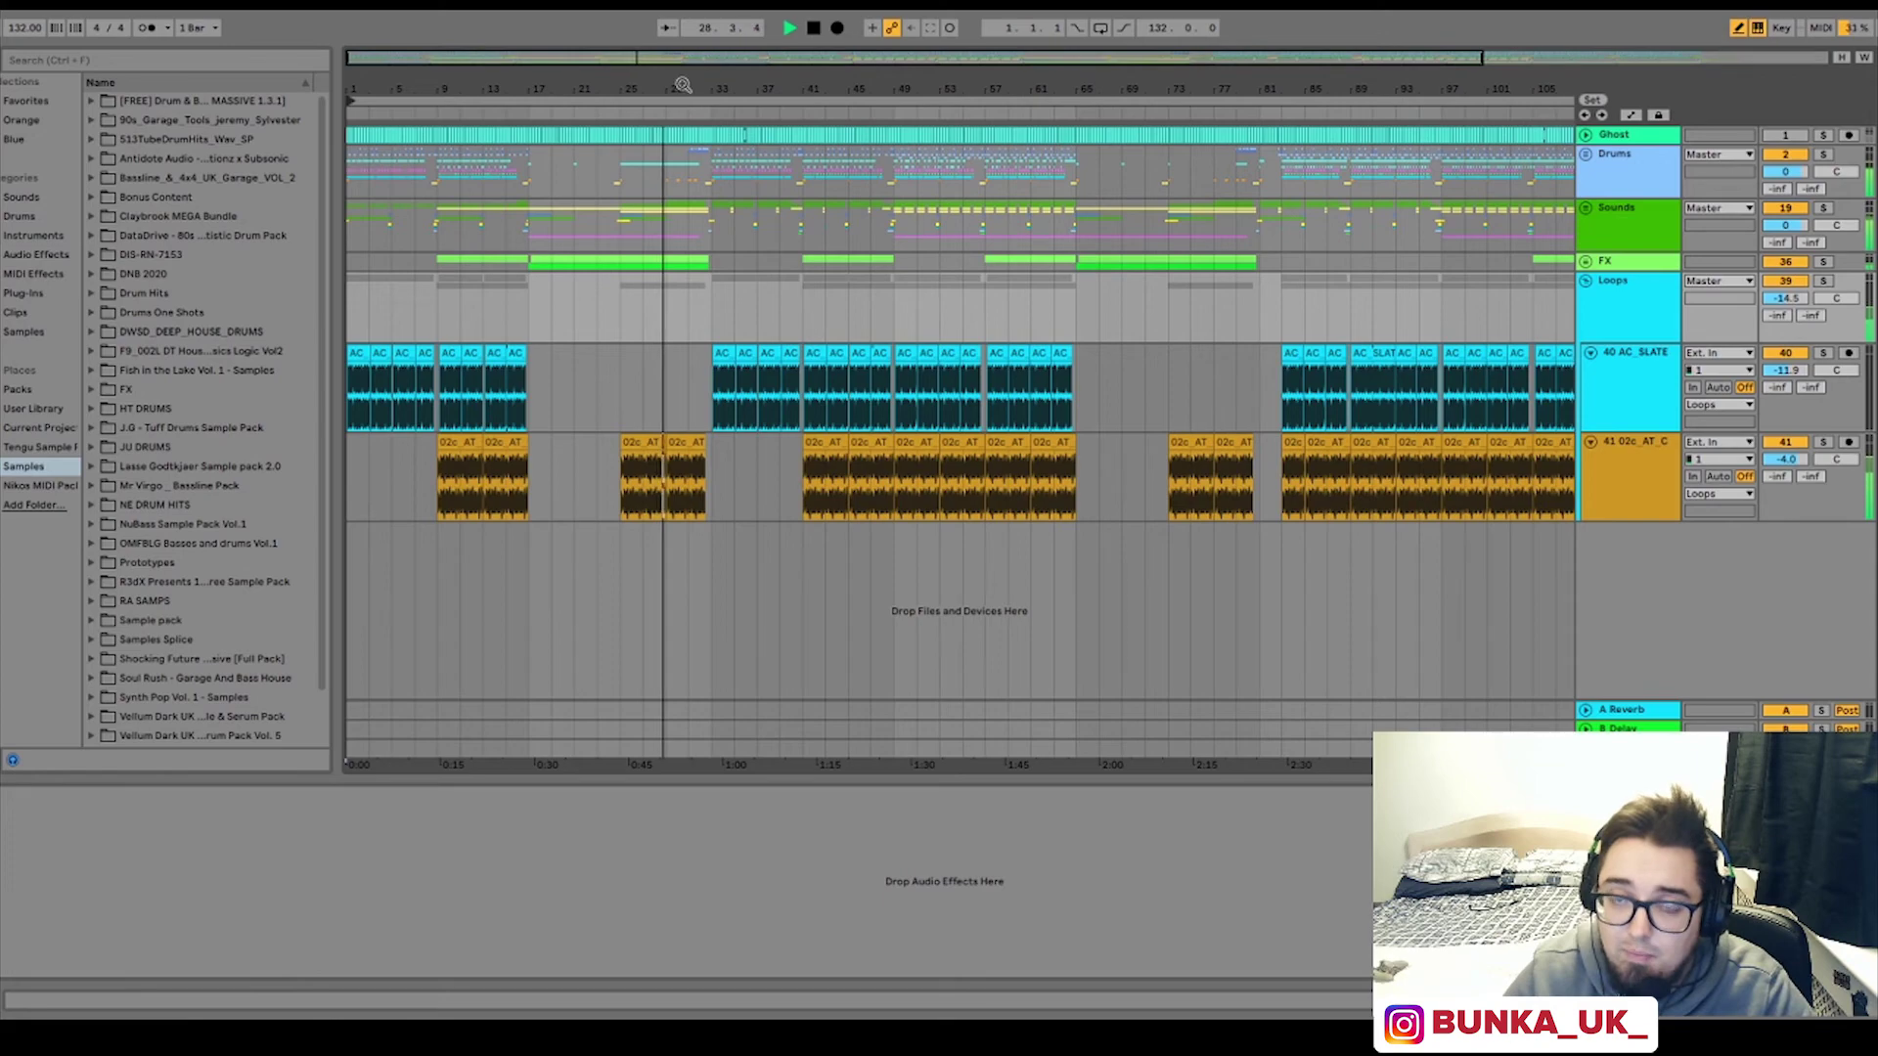
pyautogui.moveTo(682, 86)
pyautogui.mouseDown()
pyautogui.moveTo(682, 161)
pyautogui.moveTo(683, 118)
pyautogui.mouseUp()
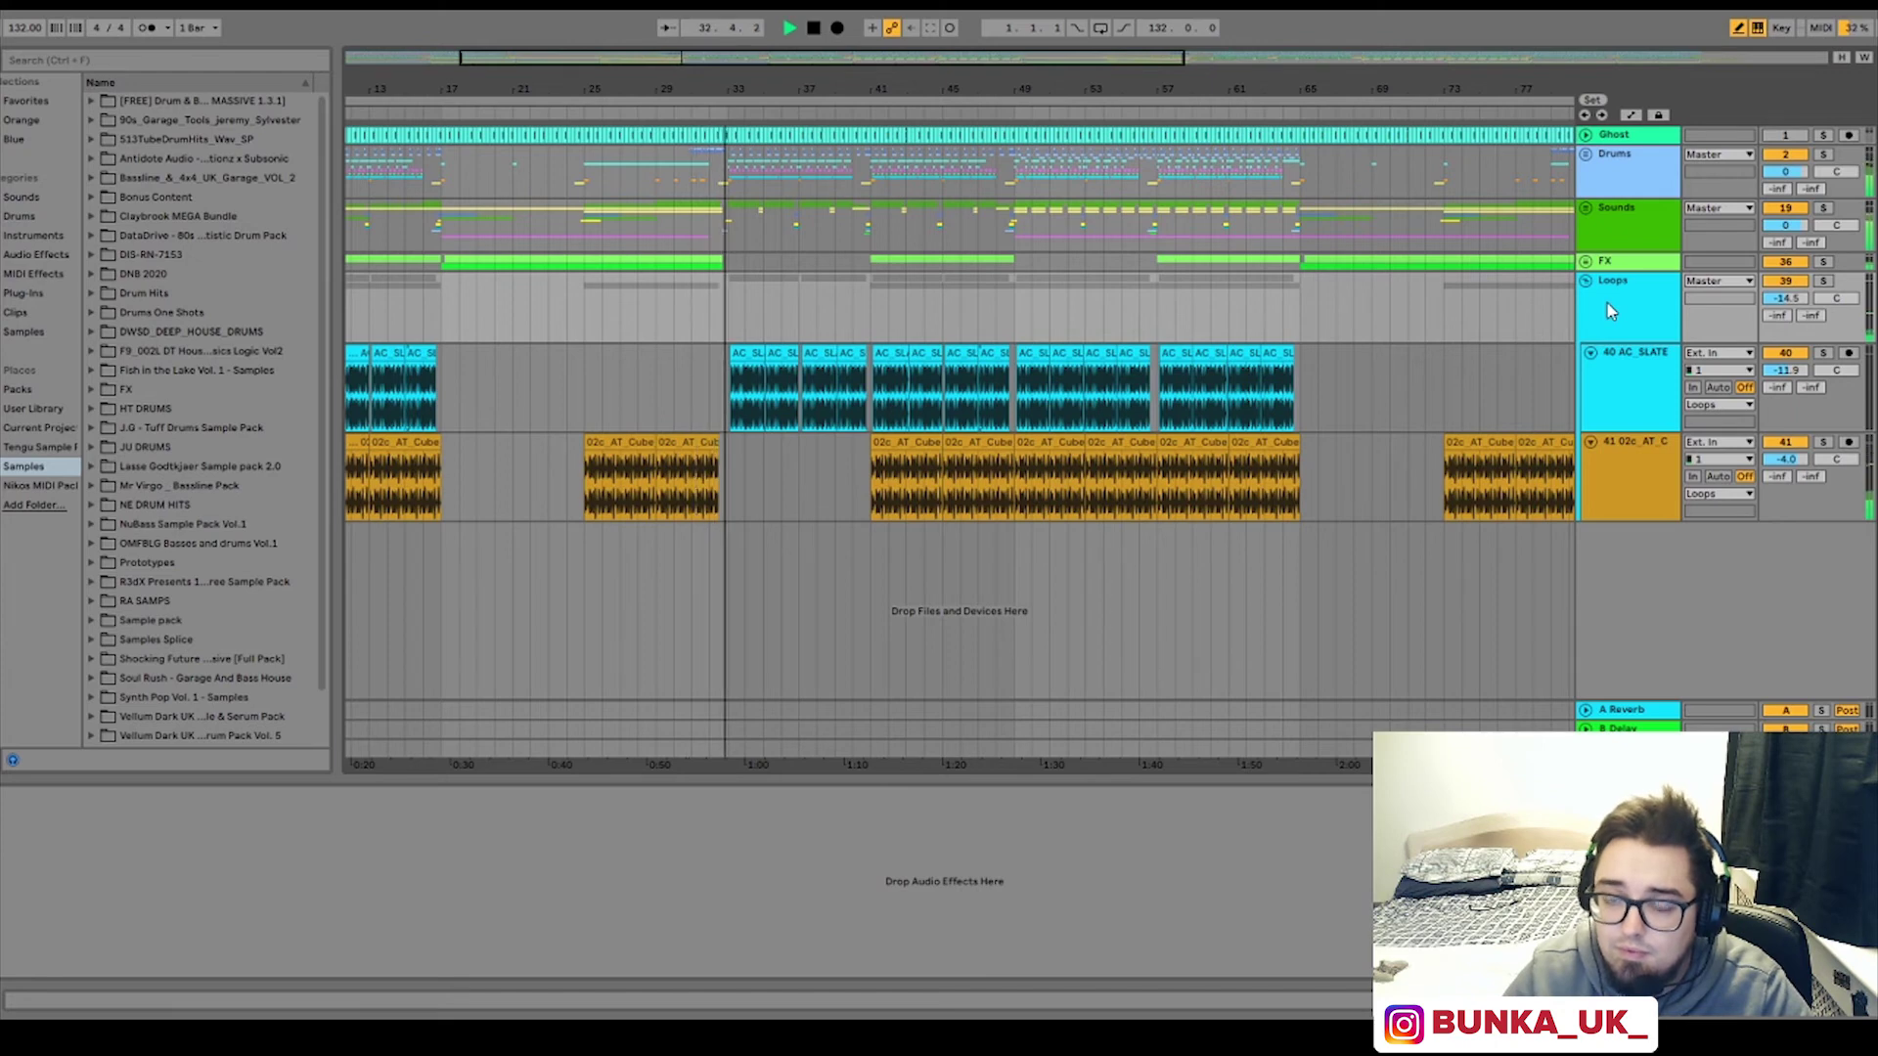
pyautogui.moveTo(613, 93); pyautogui.dragTo(613, 63)
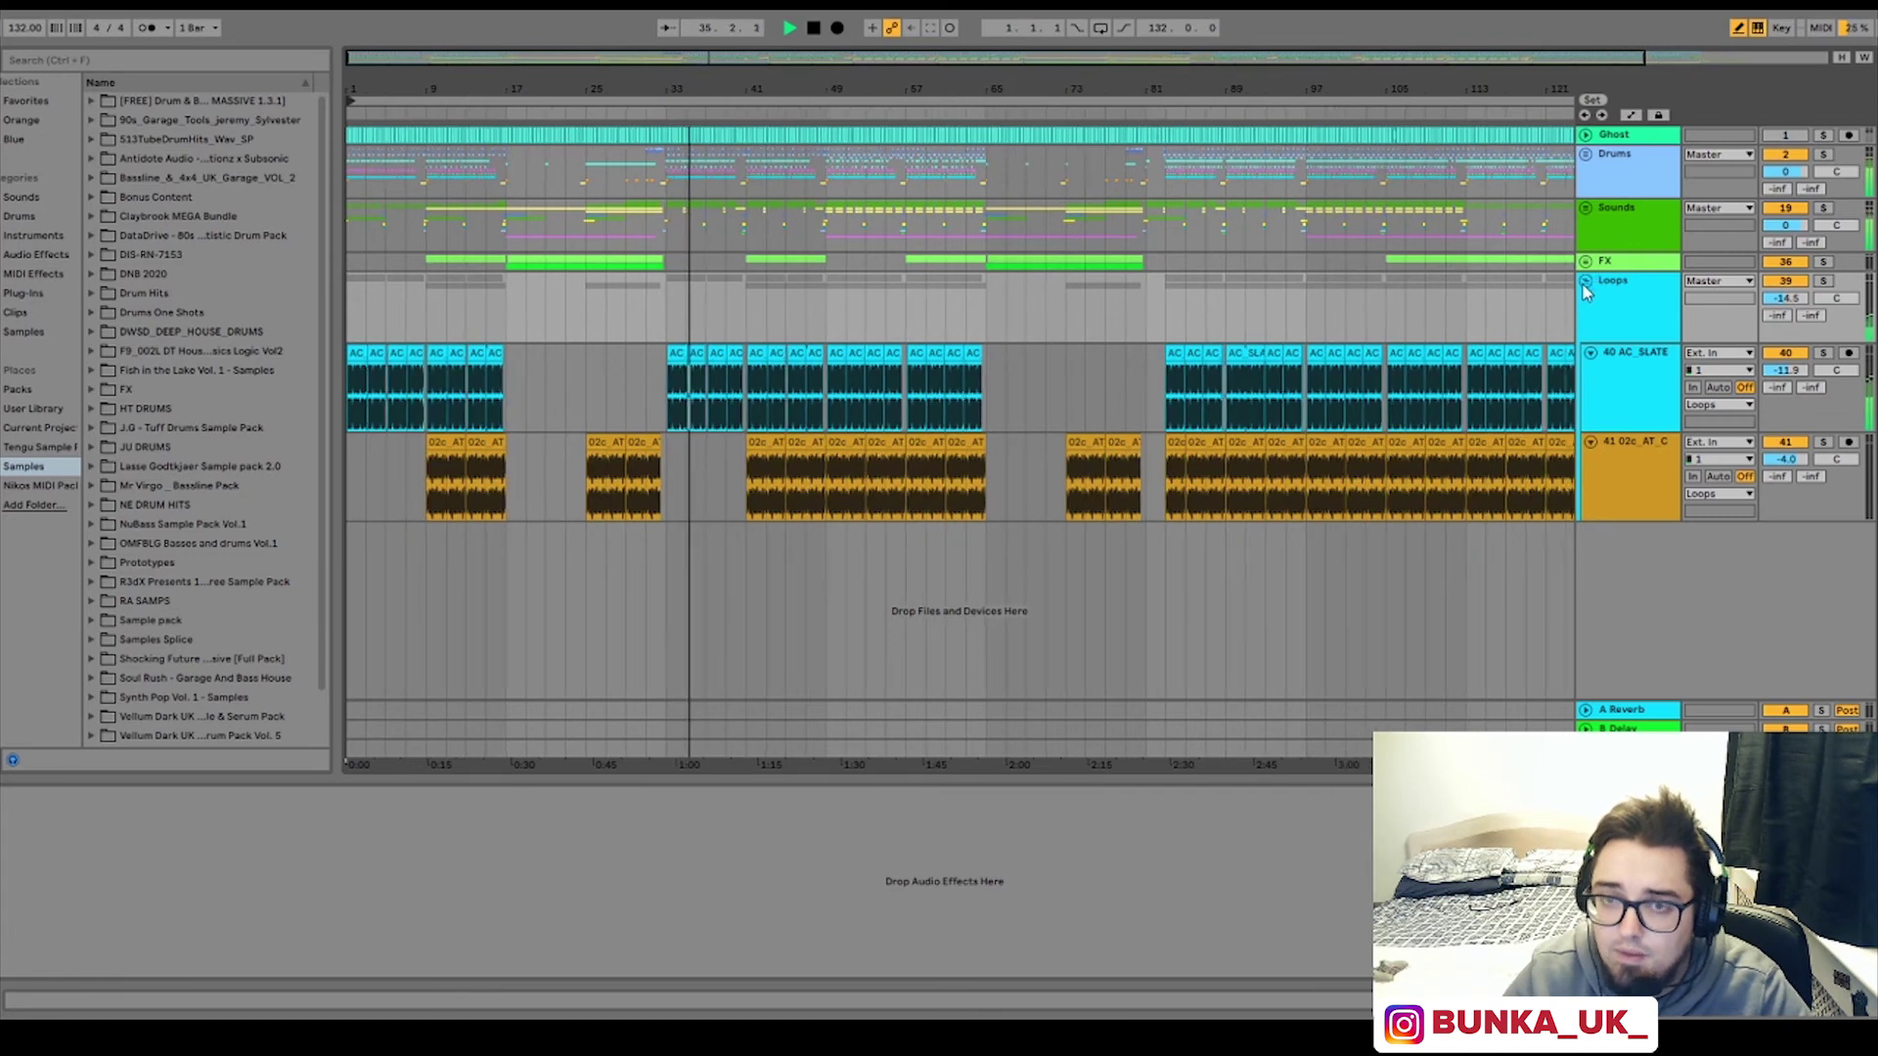
# - Fold the Loops group, show the full arrangement, and stop playback at bar 41
pyautogui.click(1584, 283)
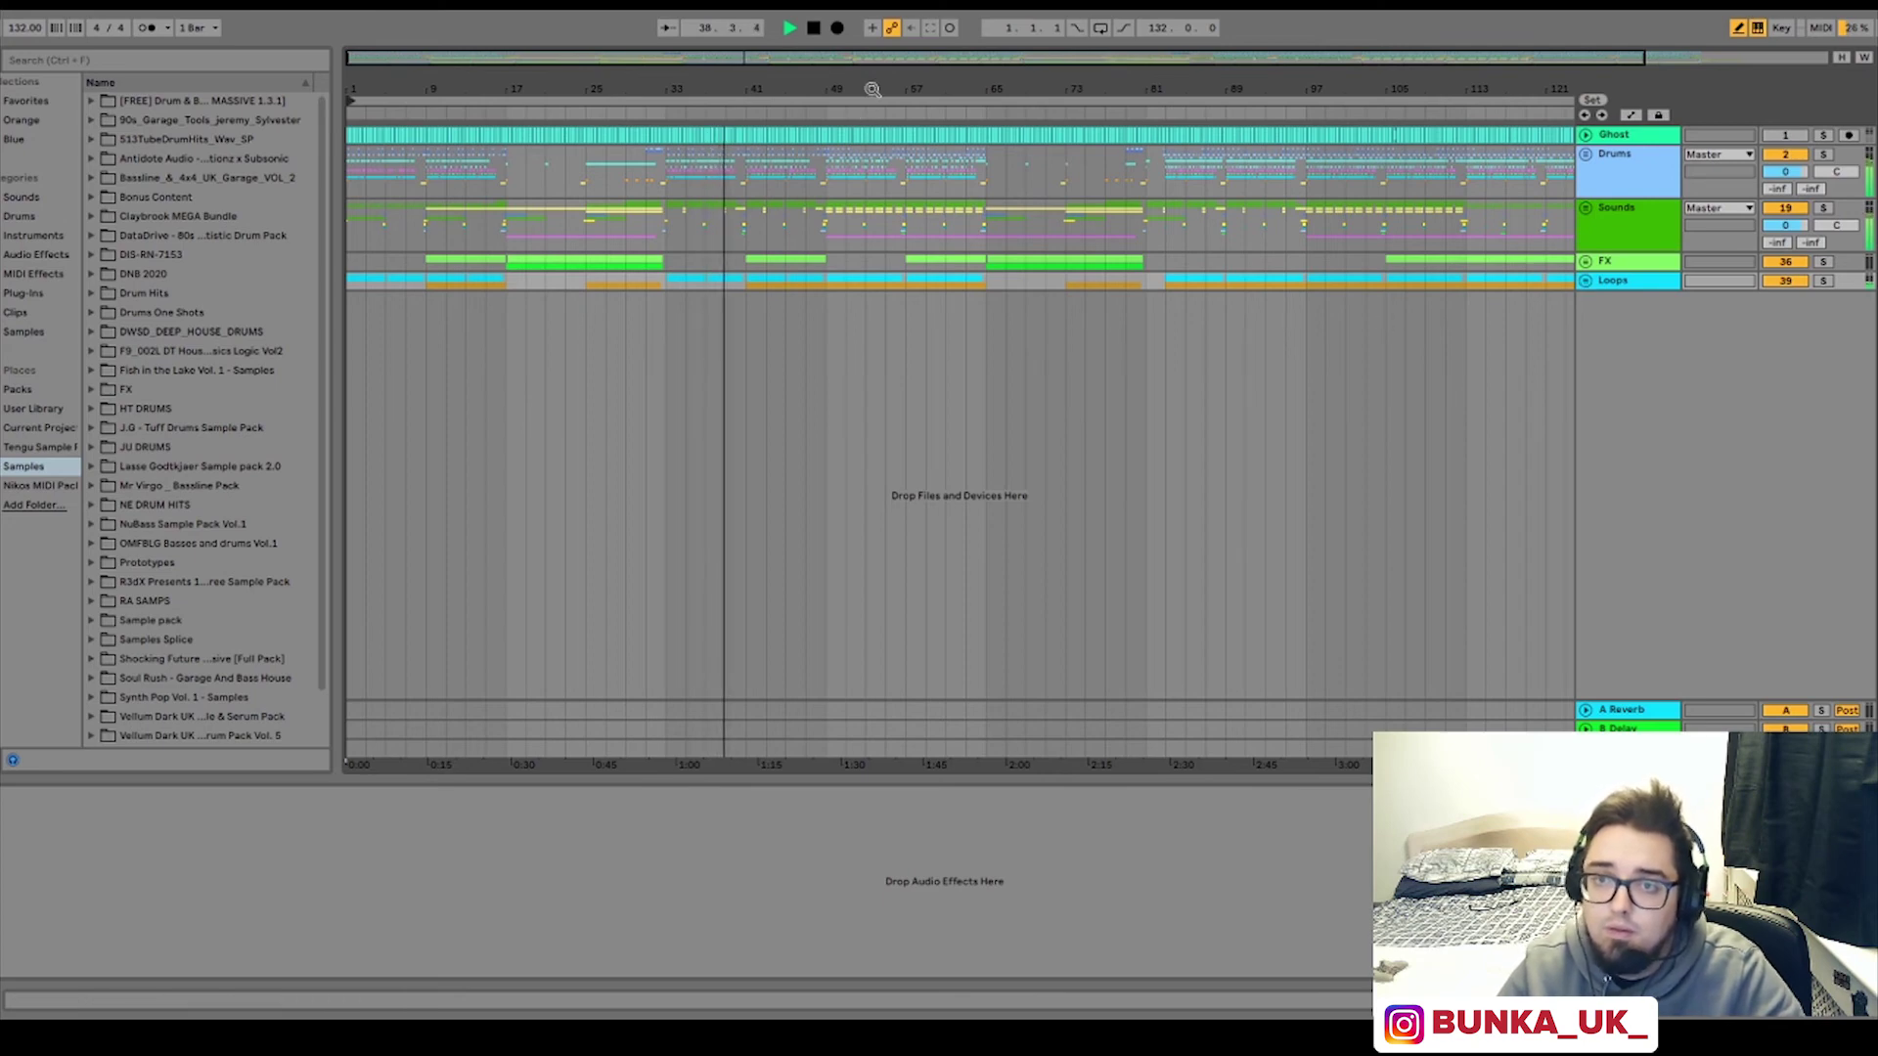
pyautogui.moveTo(870, 90); pyautogui.dragTo(871, 80)
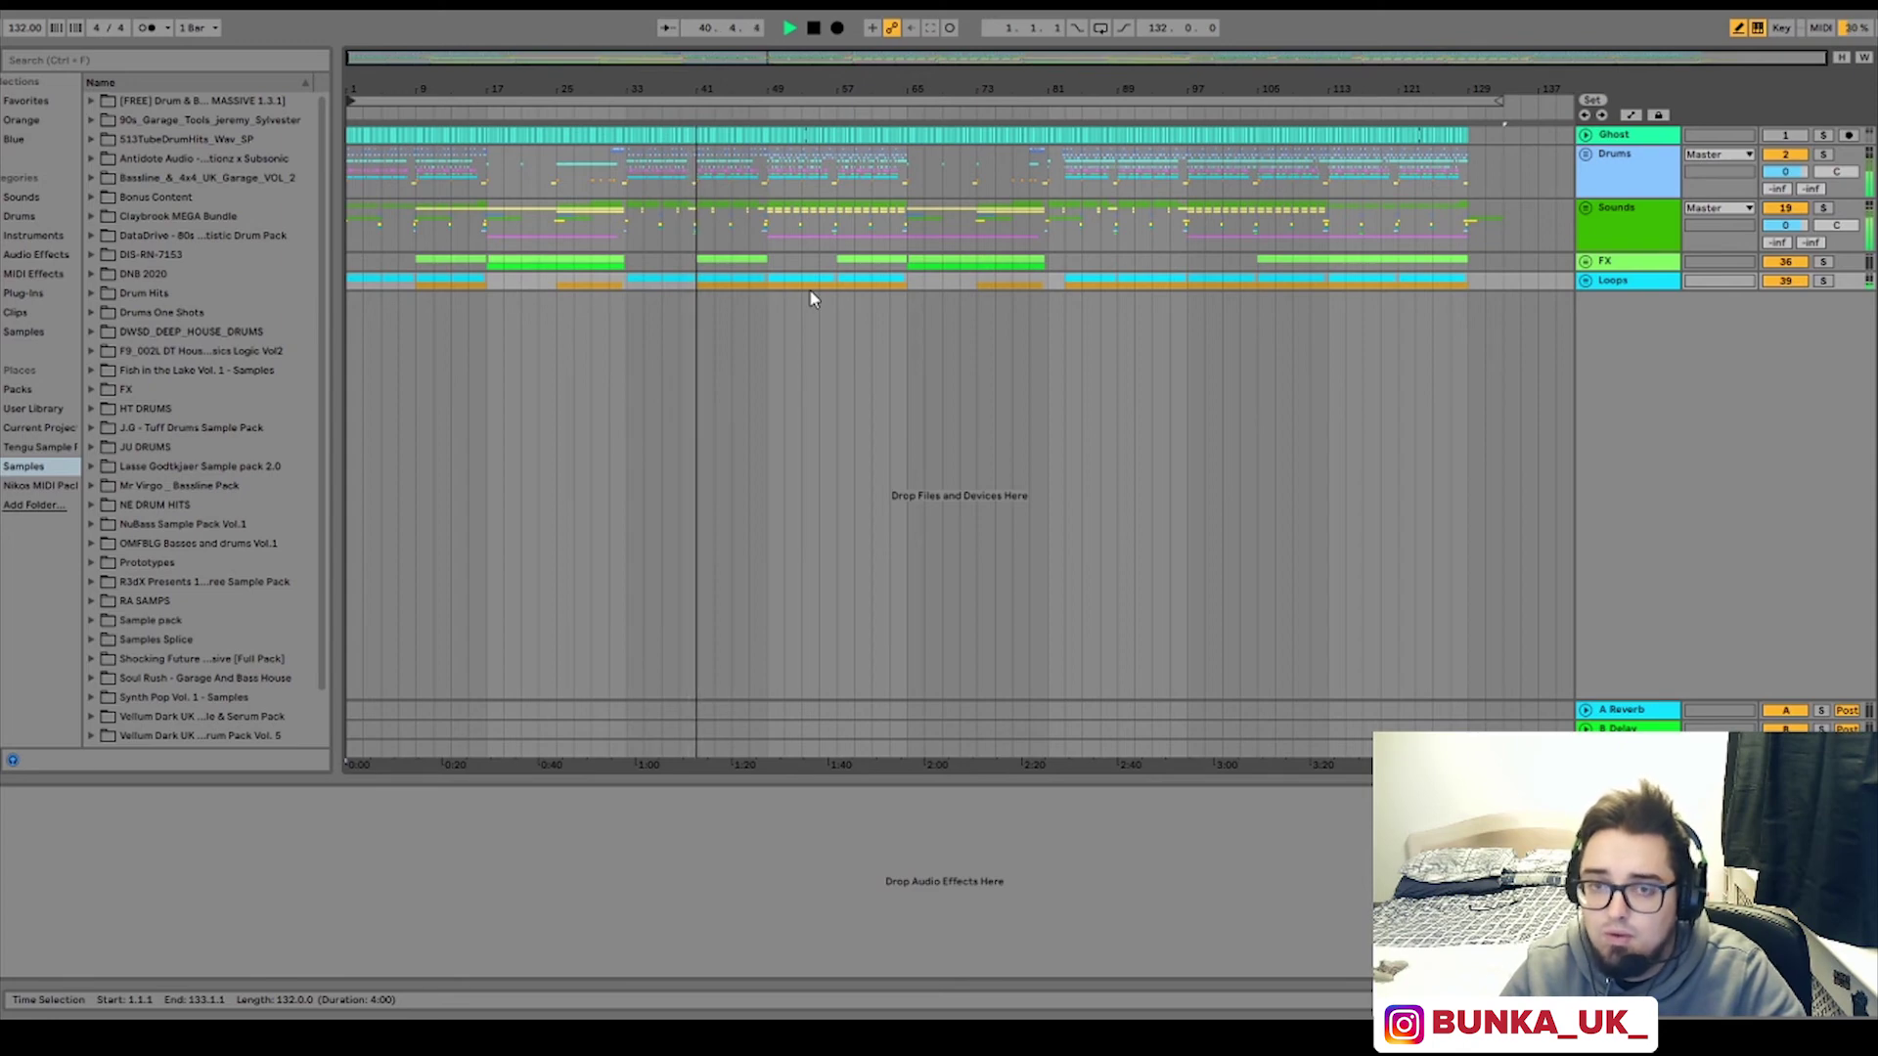
pyautogui.press('space')
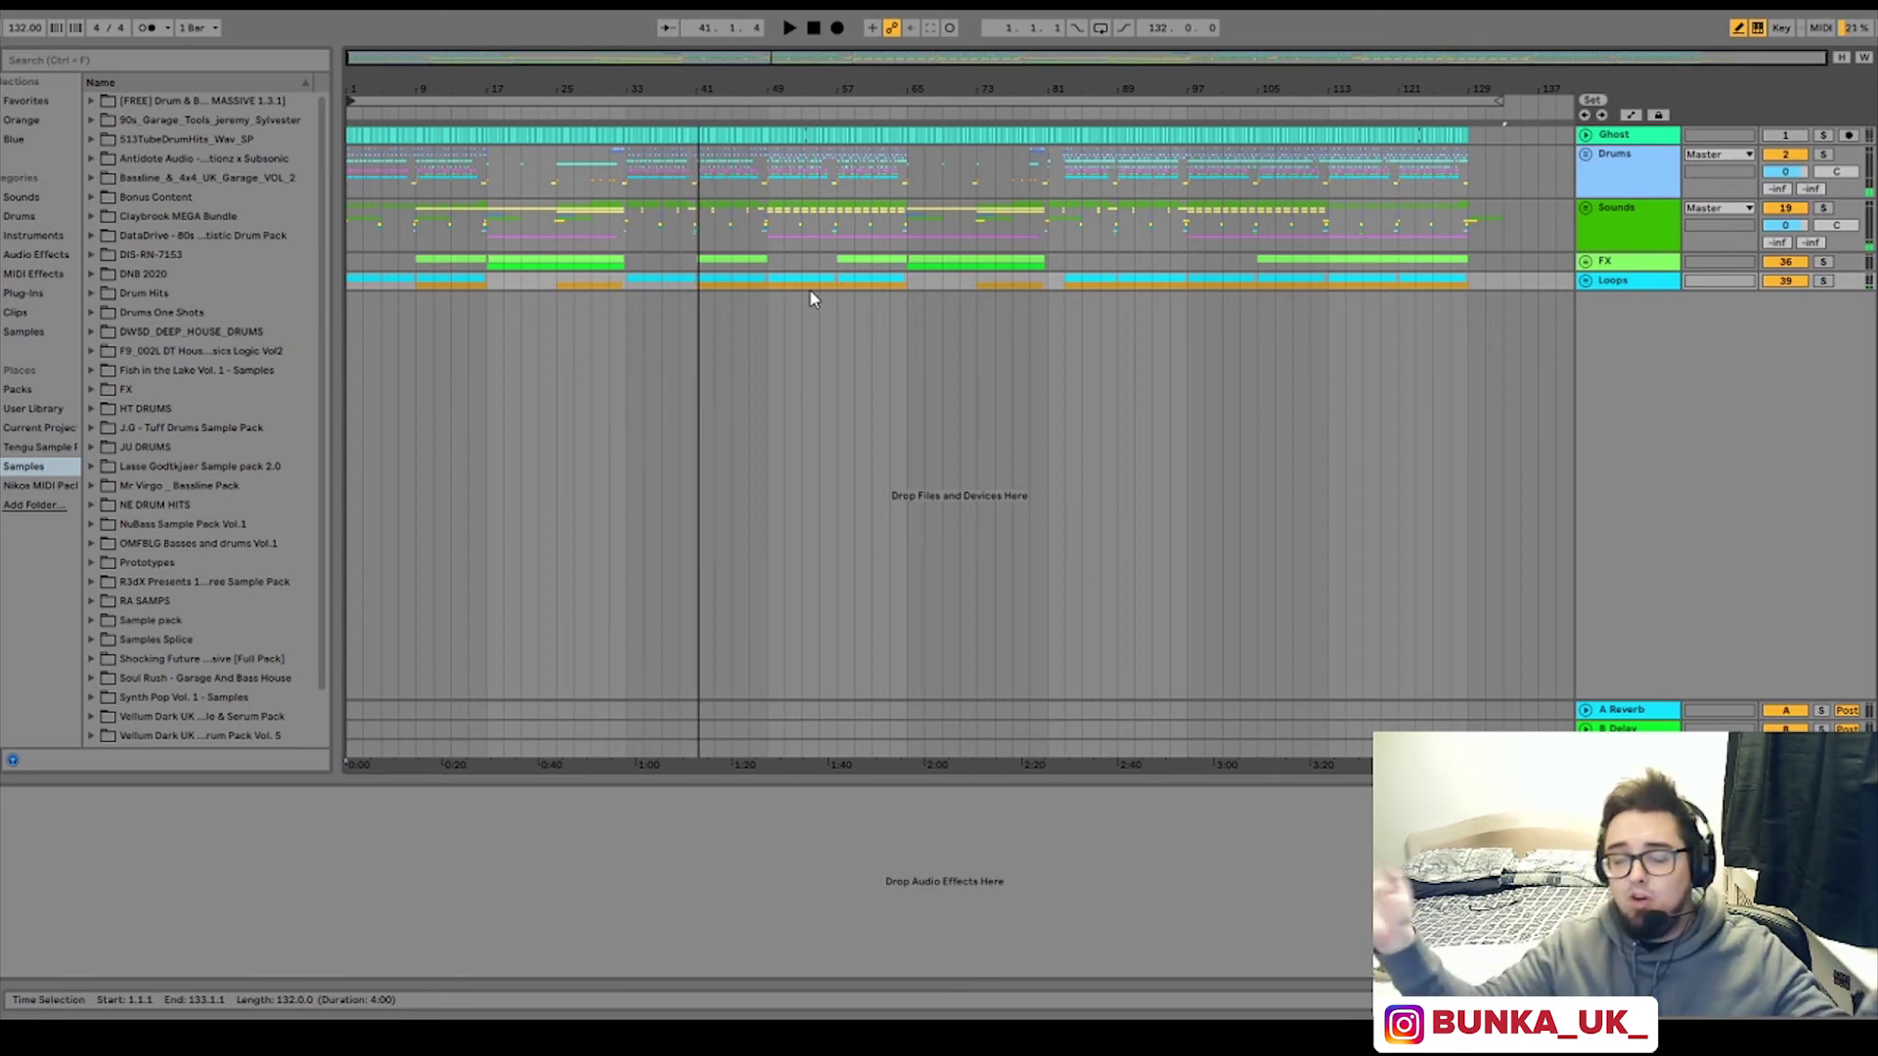